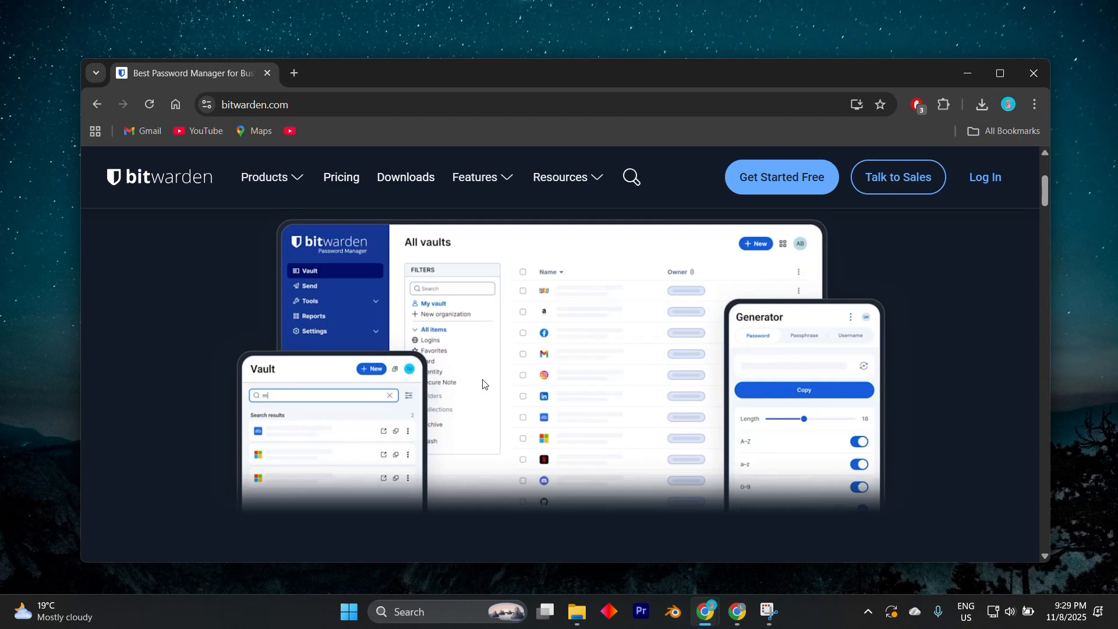
Step: Examine the Bitwarden home page's sections on trust, business and personal protection, developer tools and password manager features
scroll(482, 383, down, 8)
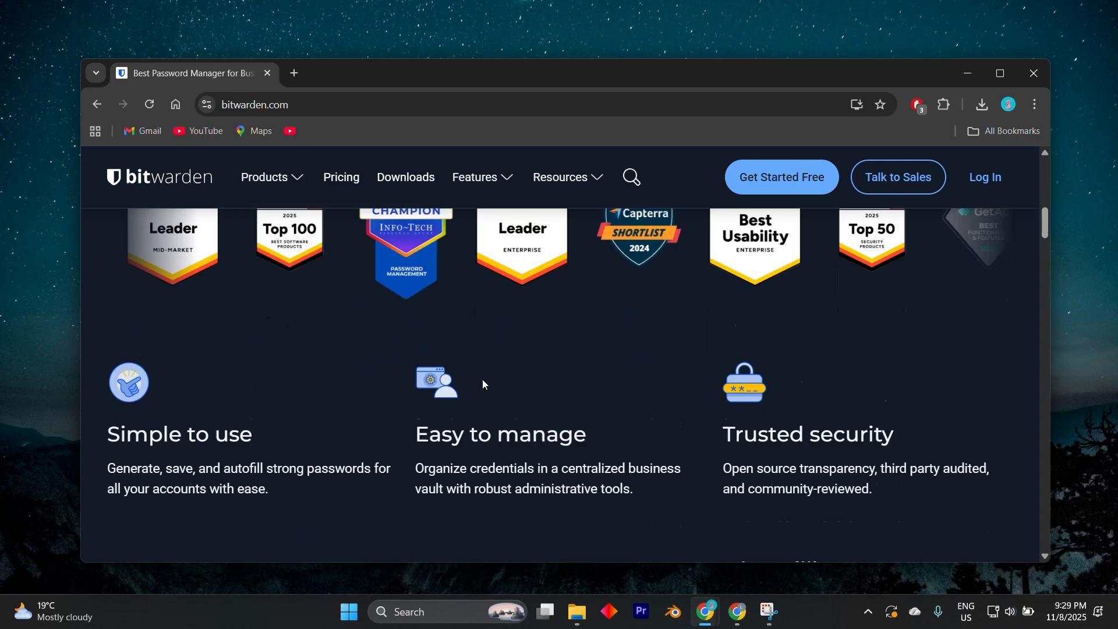
scroll(483, 383, down, 1)
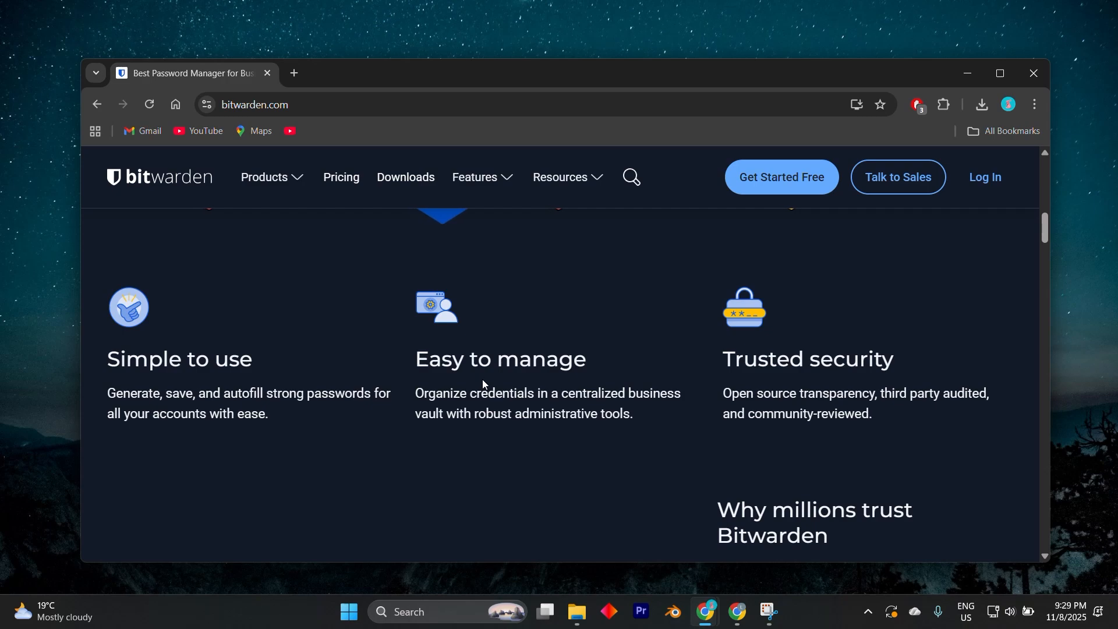
scroll(482, 382, down, 2)
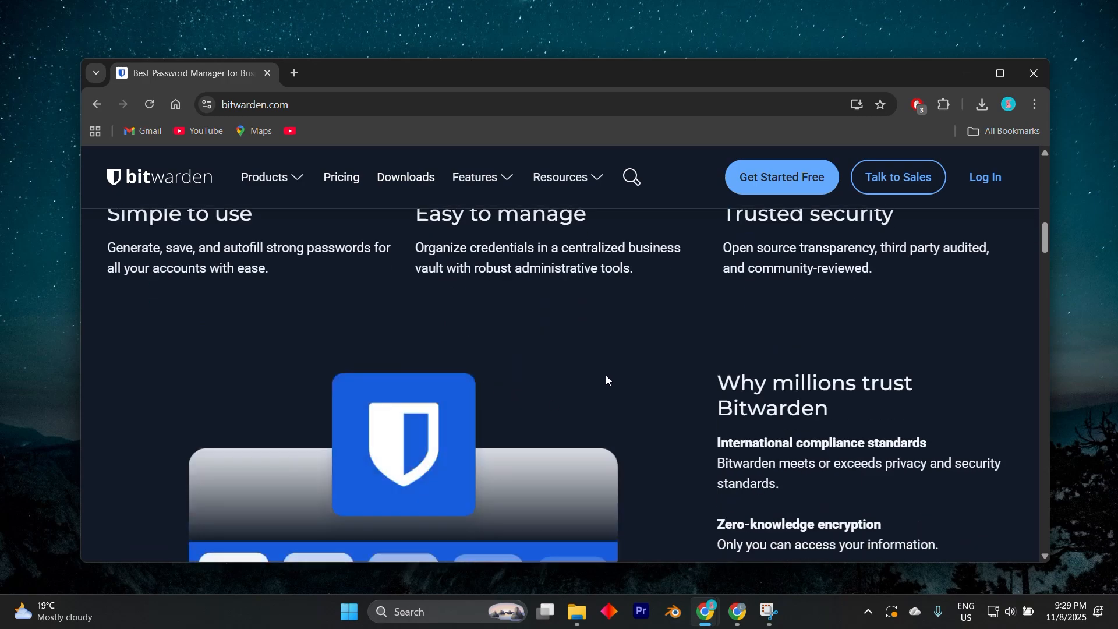
scroll(607, 382, down, 2)
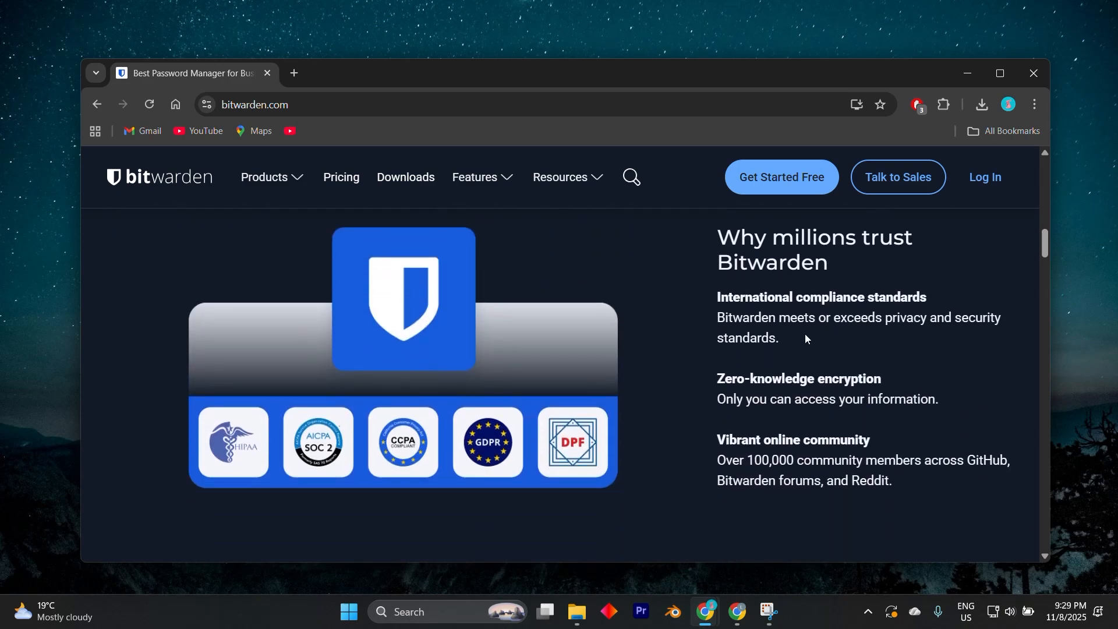
scroll(692, 319, down, 3)
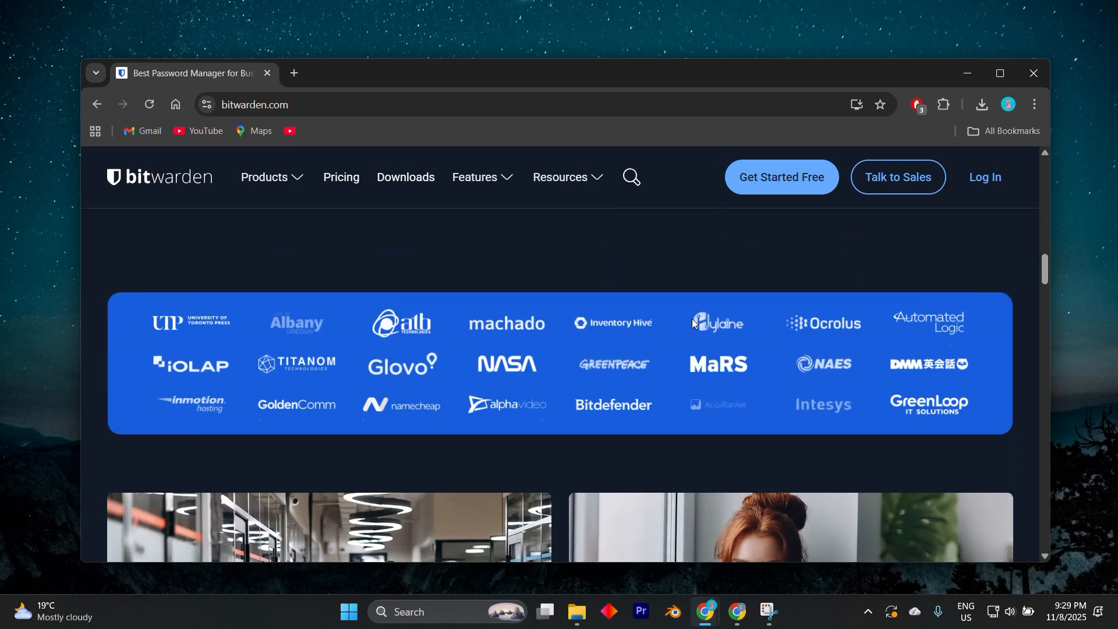
scroll(692, 319, down, 2)
scroll(692, 319, down, 2)
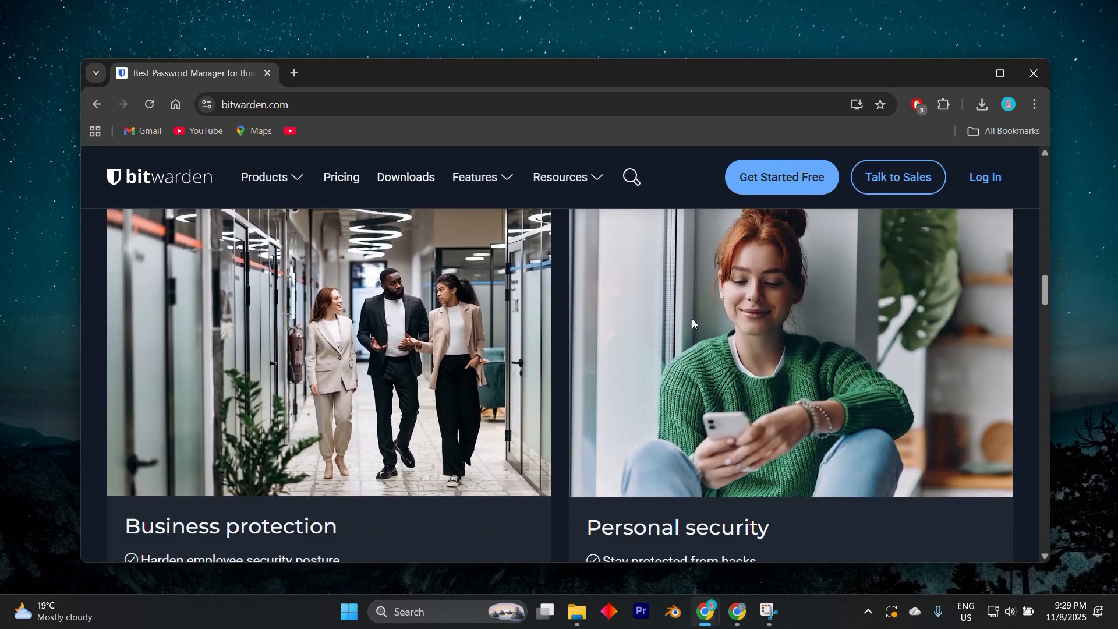
scroll(692, 319, down, 1)
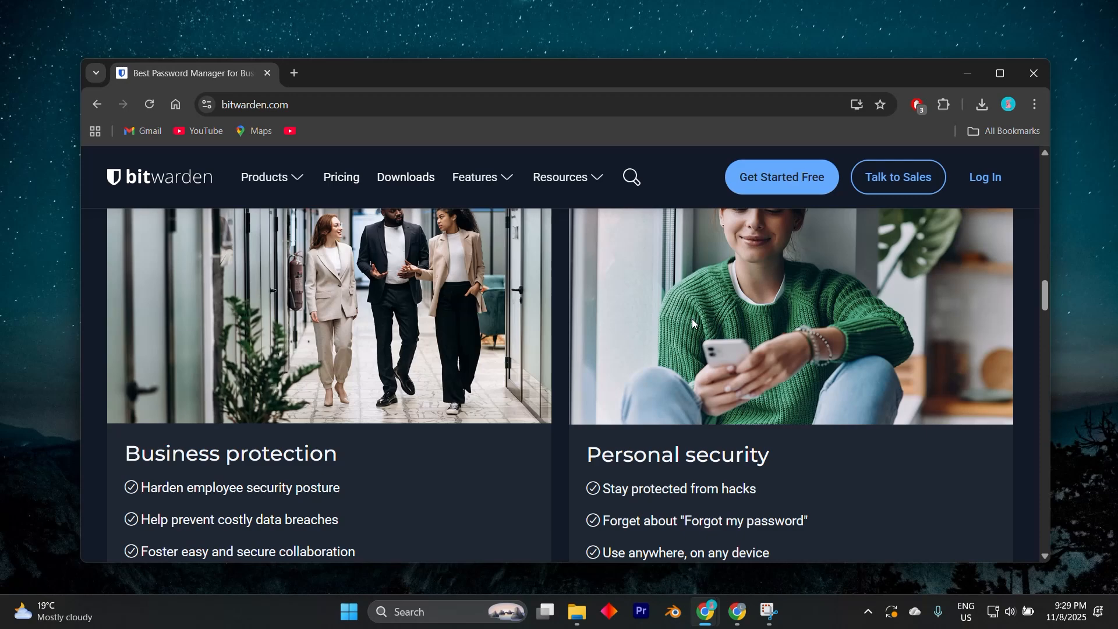
scroll(692, 319, down, 3)
scroll(693, 322, down, 2)
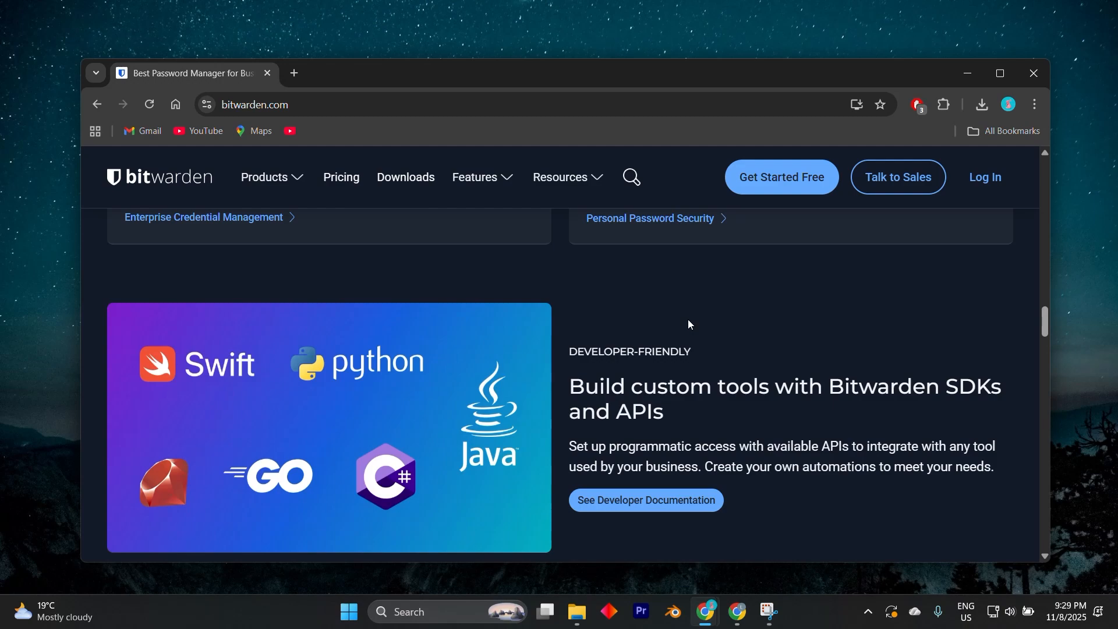
scroll(689, 324, down, 2)
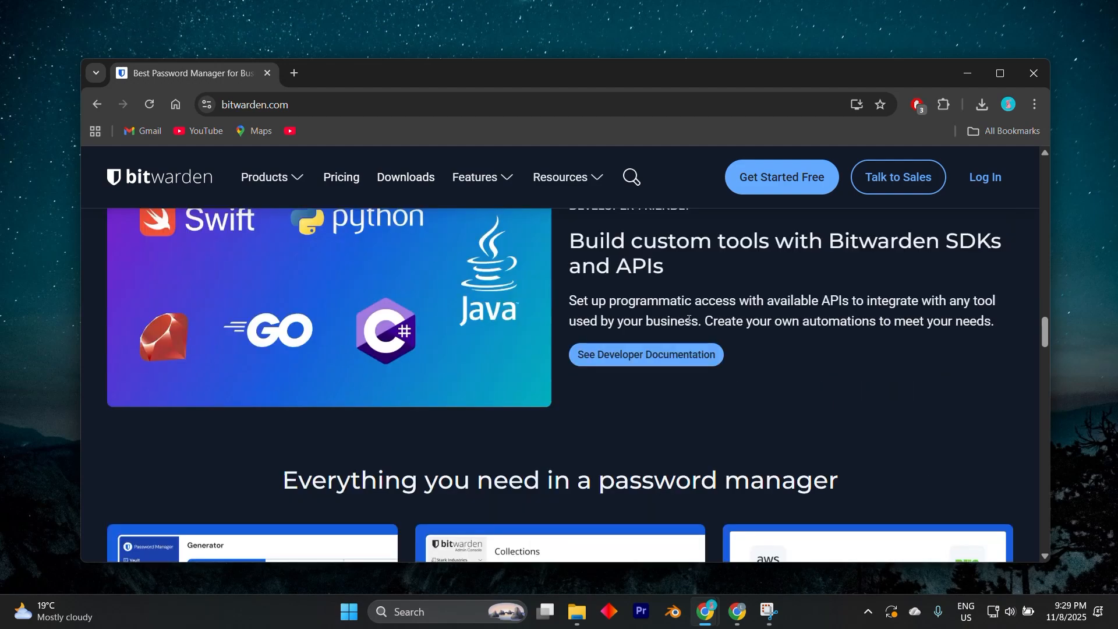
scroll(690, 319, down, 3)
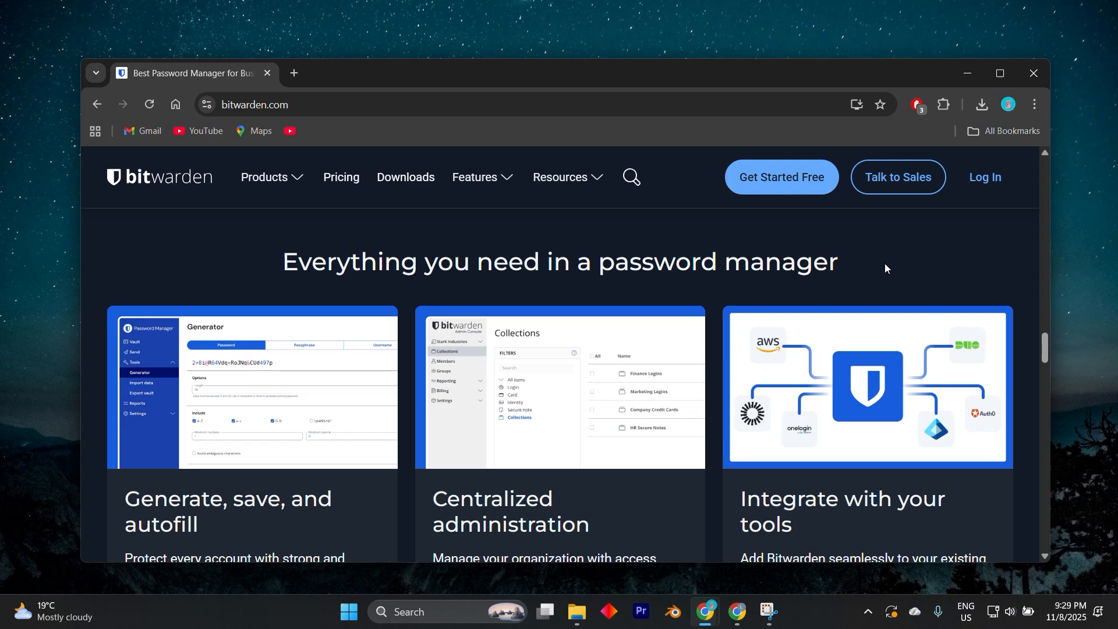
click(371, 111)
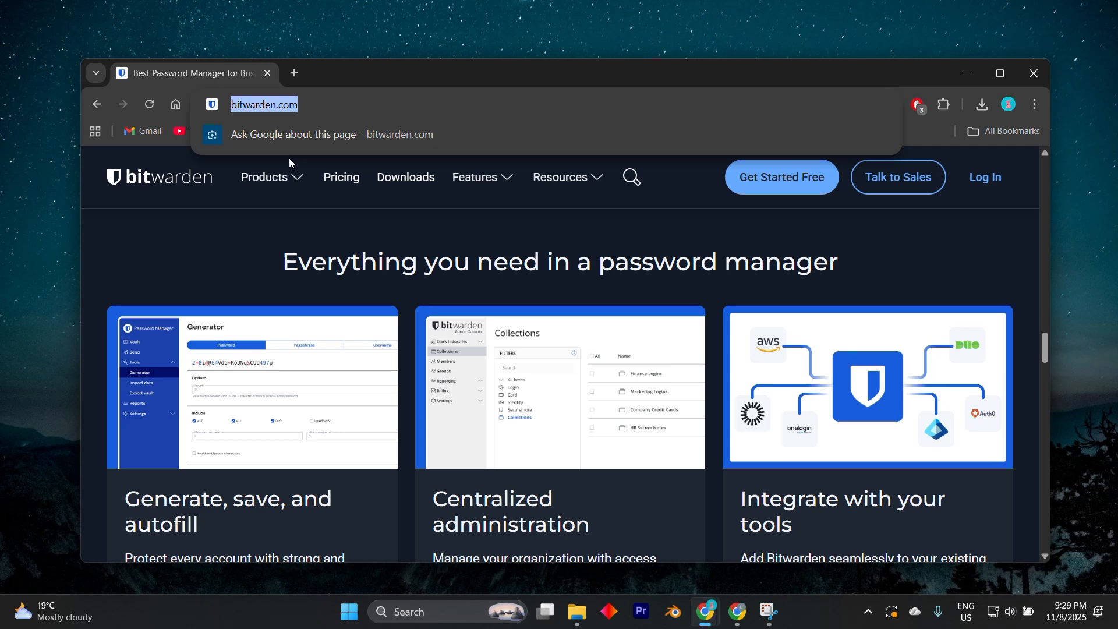
click(518, 235)
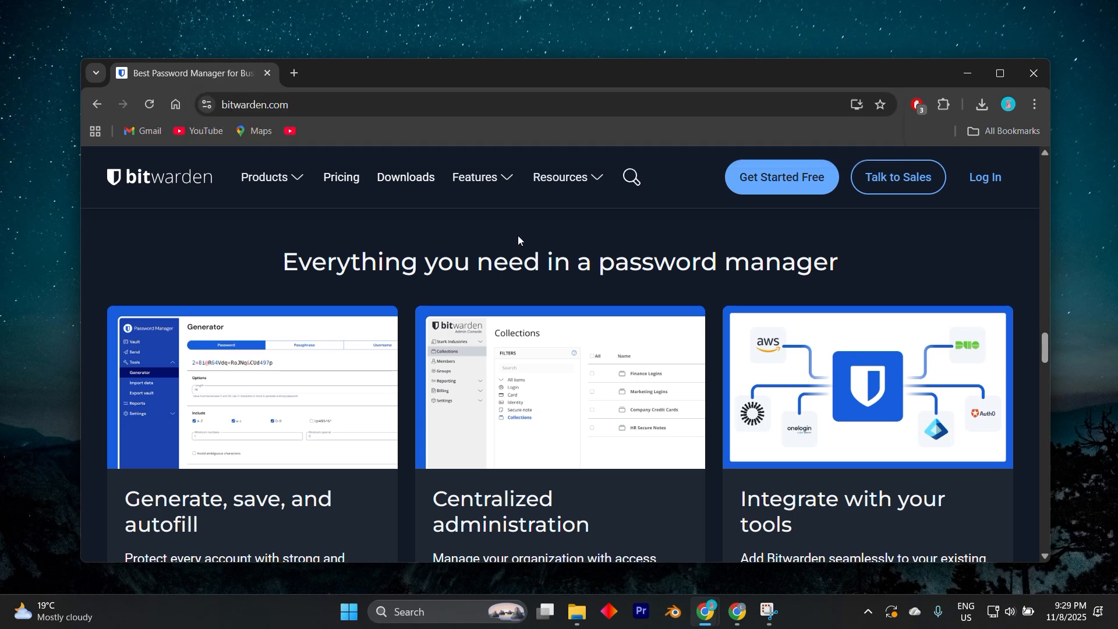
Step: Start the free Bitwarden account sign-up from the home page
click(773, 182)
click(501, 353)
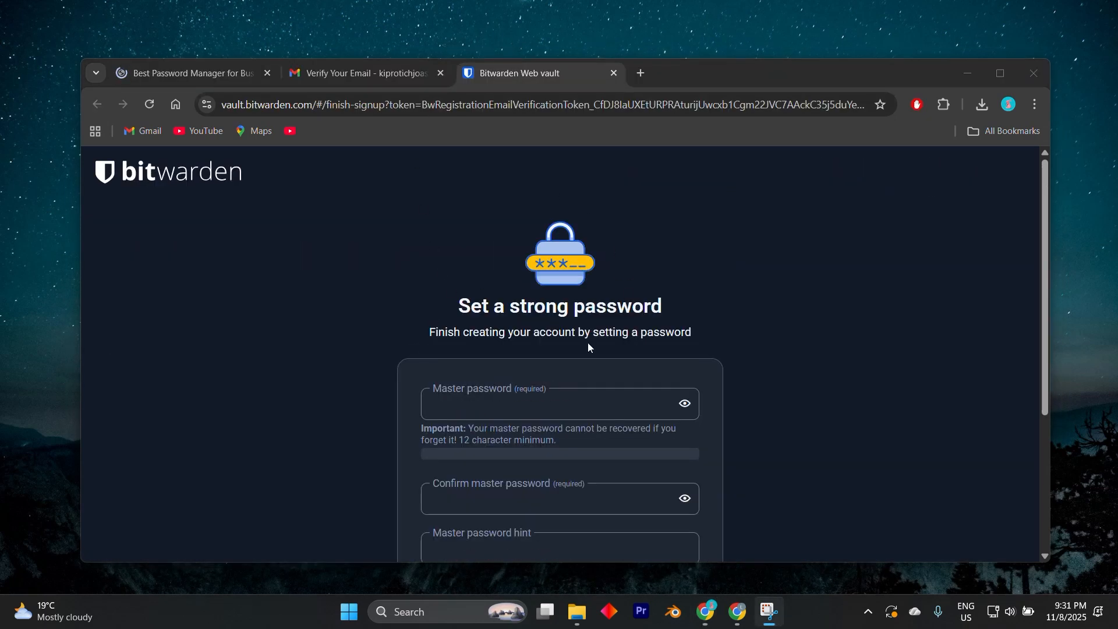
Step: Enter a master password of at least 12 characters for the new account, without using the browser's suggested password
click(508, 391)
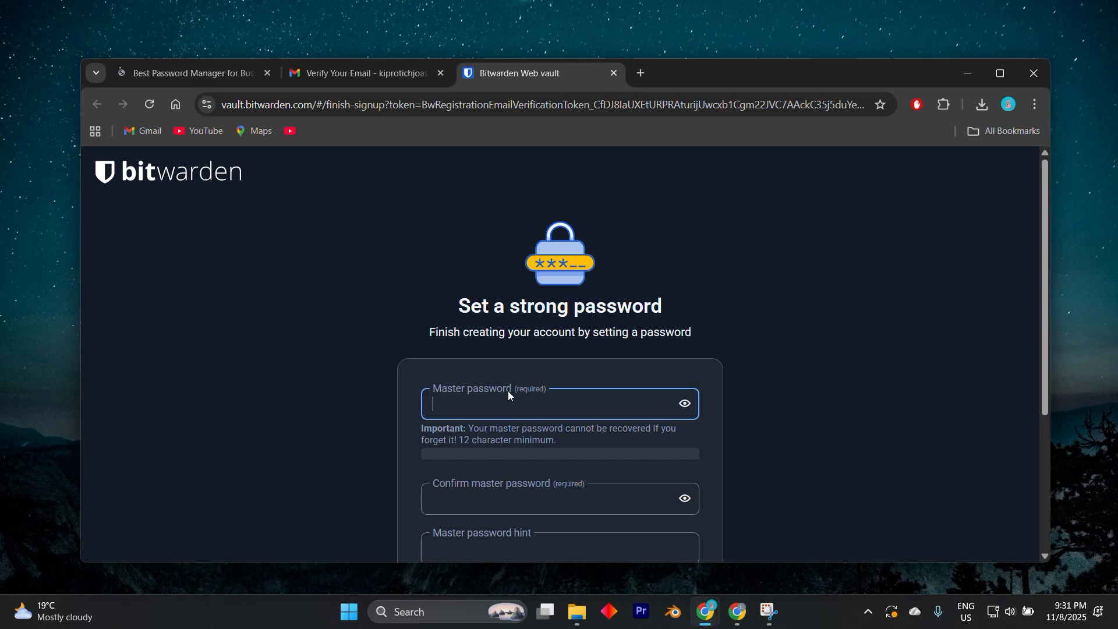
scroll(517, 391, down, 1)
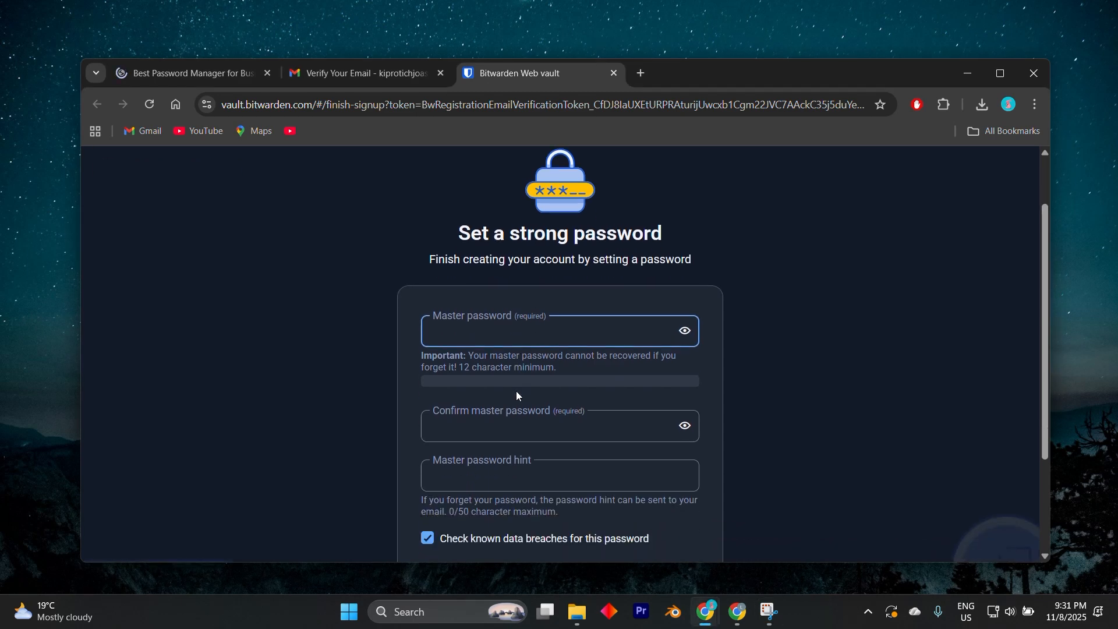
click(469, 325)
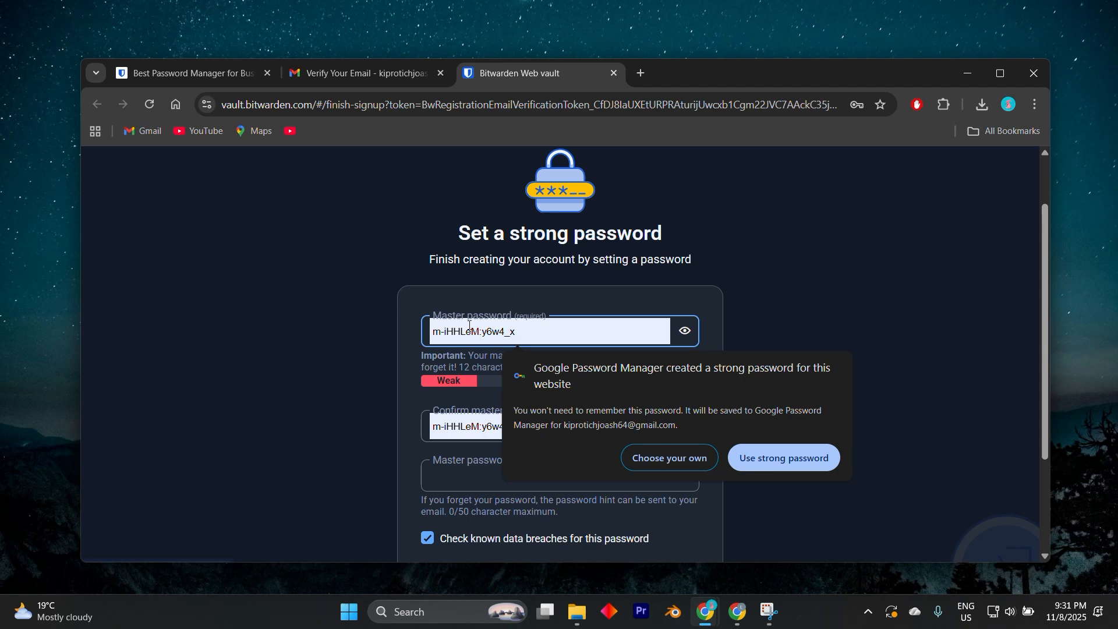
text(•••••••••)
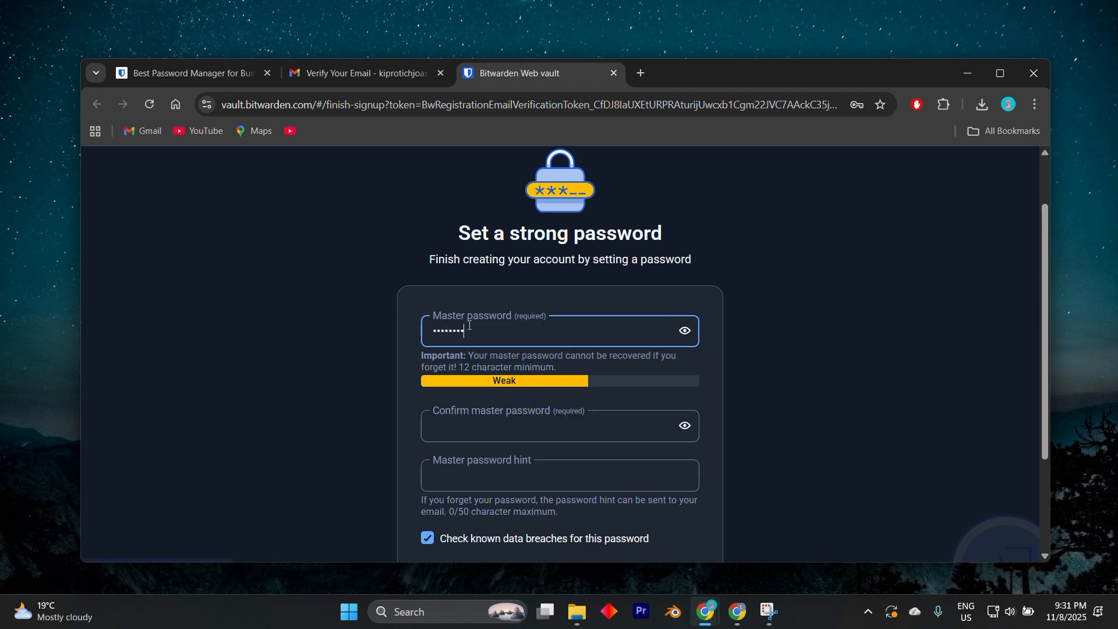
text(•••)
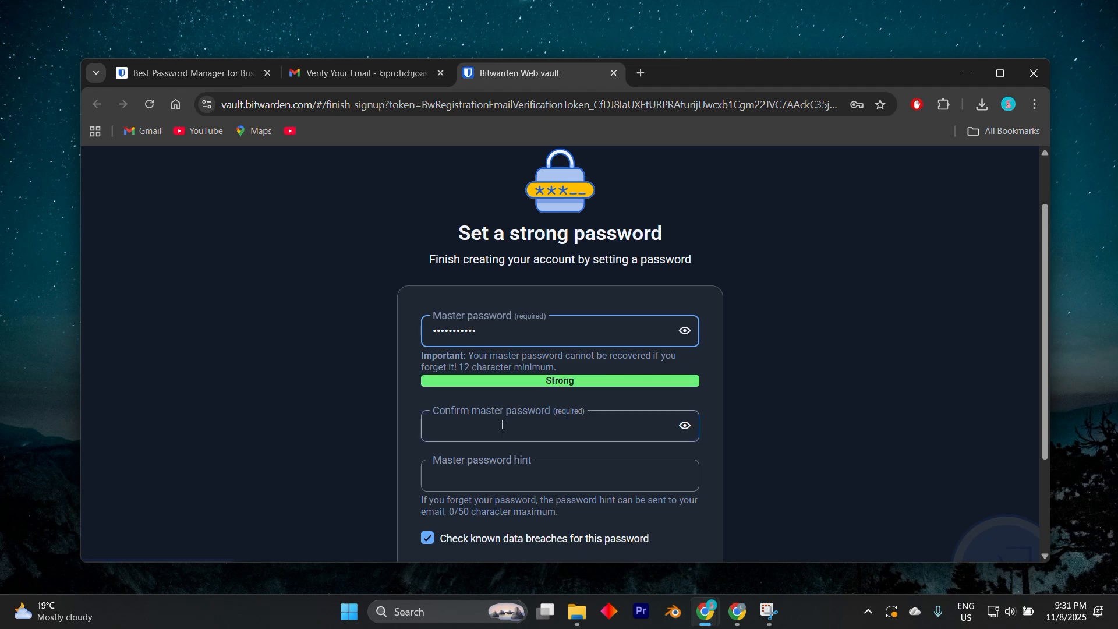
click(501, 425)
click(500, 332)
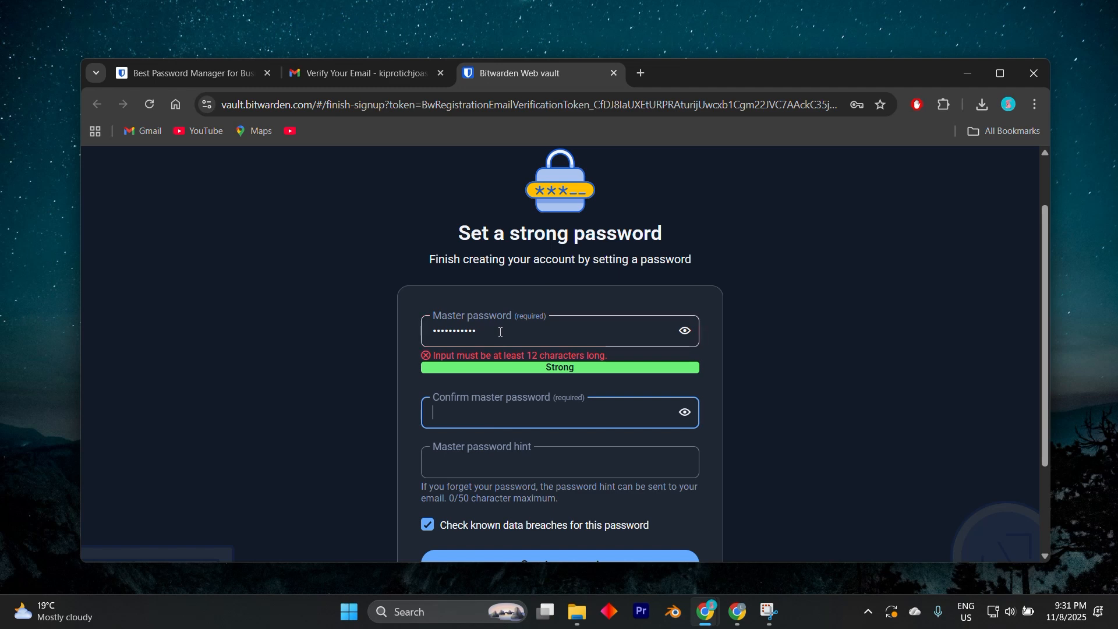
text(1)
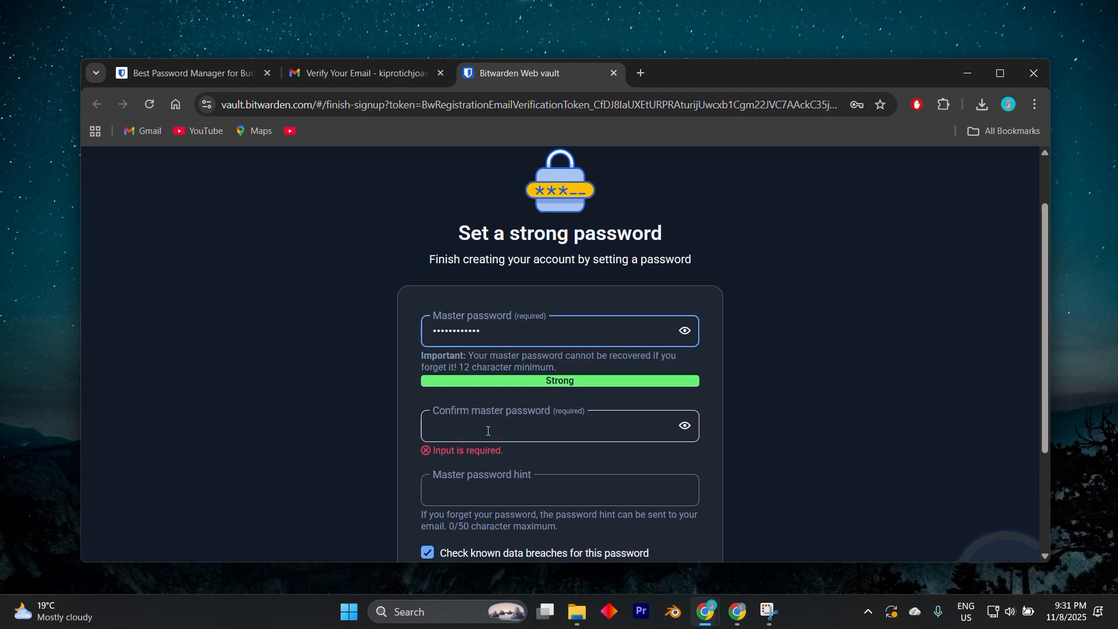
Step: Repeat the master password in the confirmation field
click(482, 439)
text(*****)
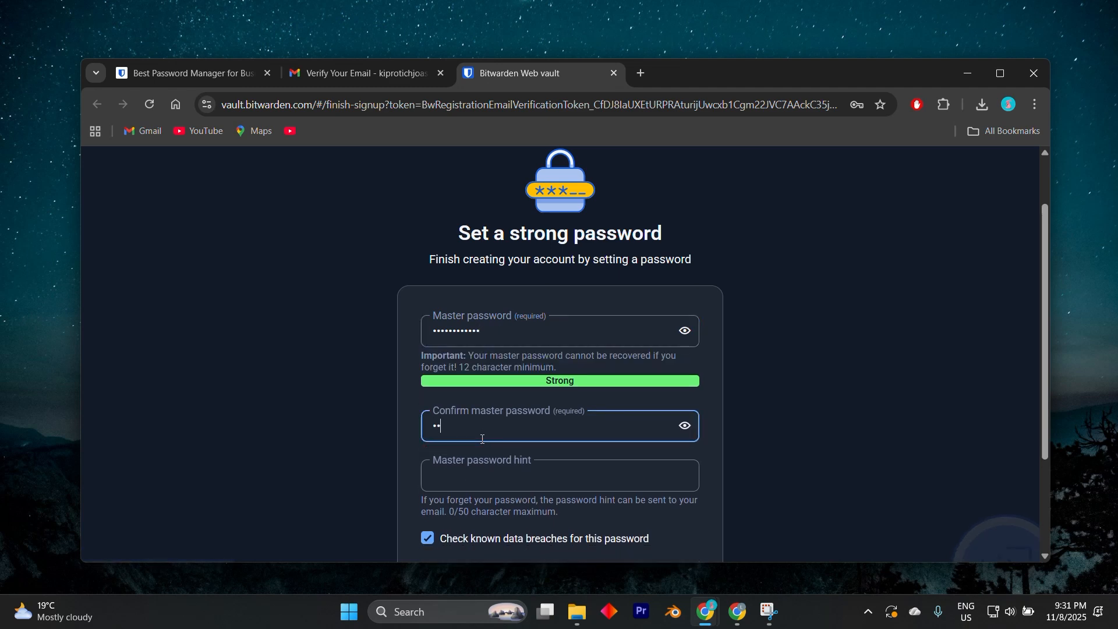
text(*******)
Step: Enter a master password hint and create the account with the data breach check left enabled
click(478, 480)
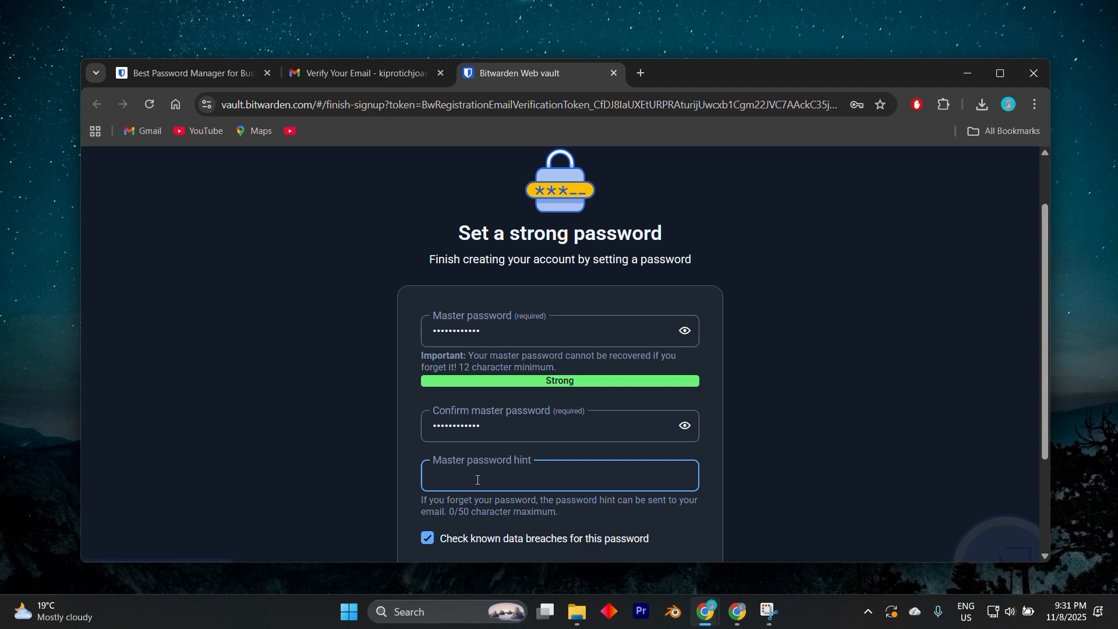
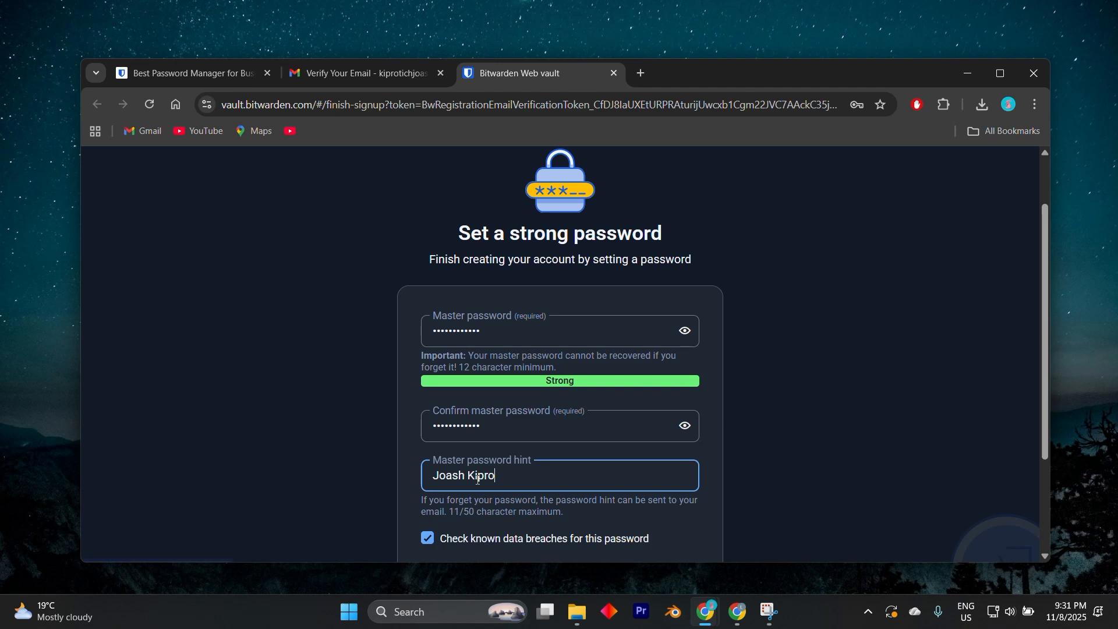
scroll(478, 479, down, 3)
click(559, 432)
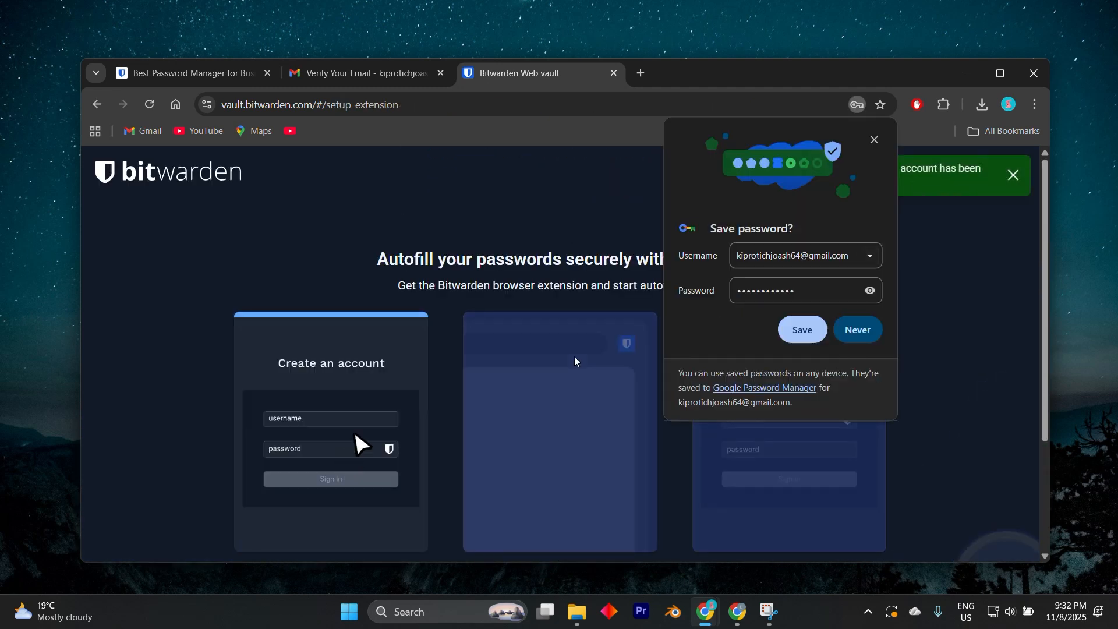
Step: Decline saving the password in the browser, and skip the extension setup and the plan upgrade offer to reach the vault
click(852, 330)
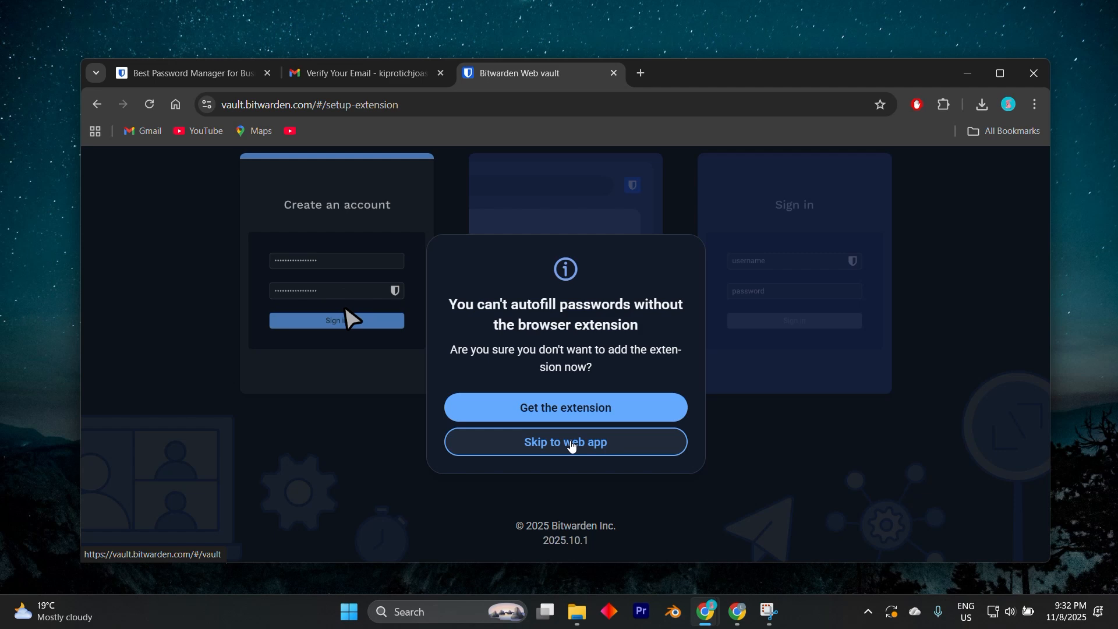
click(571, 446)
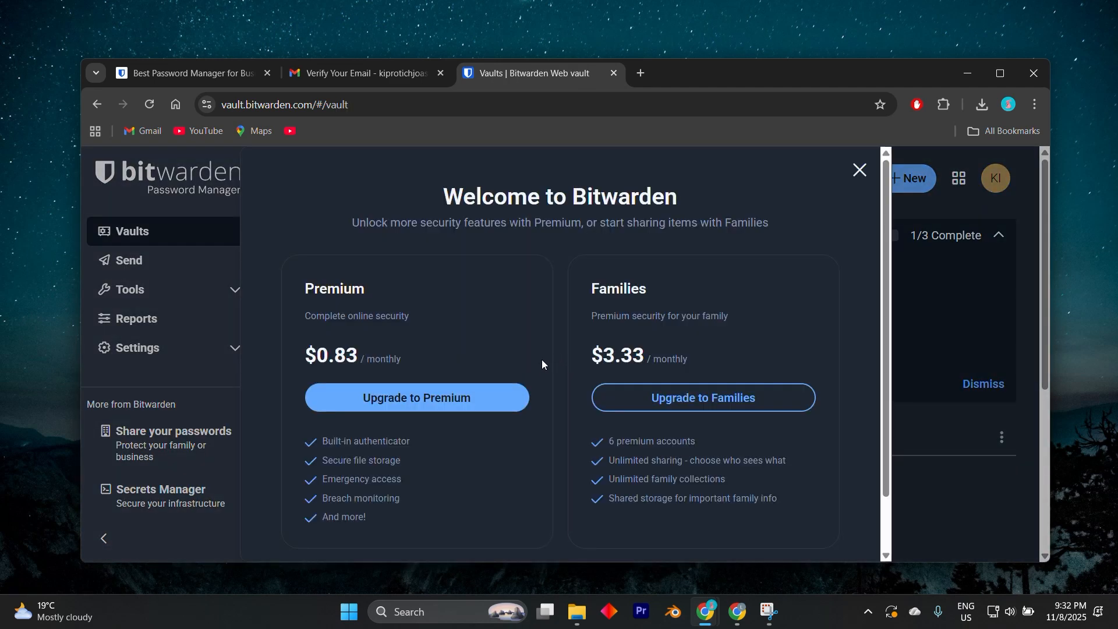
click(860, 170)
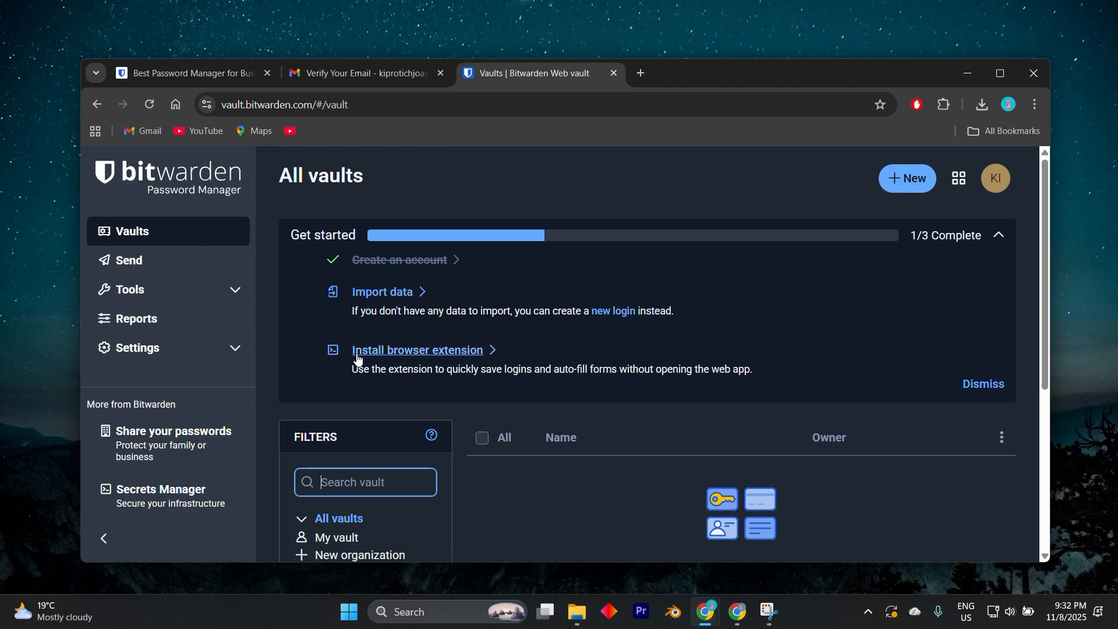
Step: Open the two-step login options in the account's security settings and bring the list of providers into view
scroll(373, 341, down, 1)
scroll(396, 354, up, 1)
click(175, 348)
scroll(184, 420, down, 3)
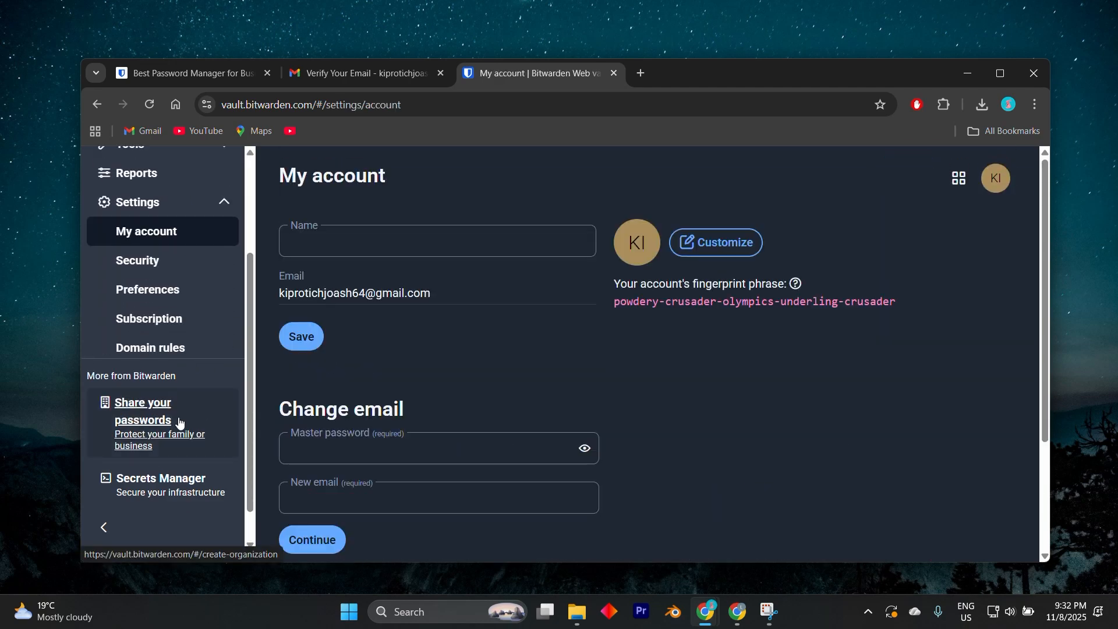
click(143, 227)
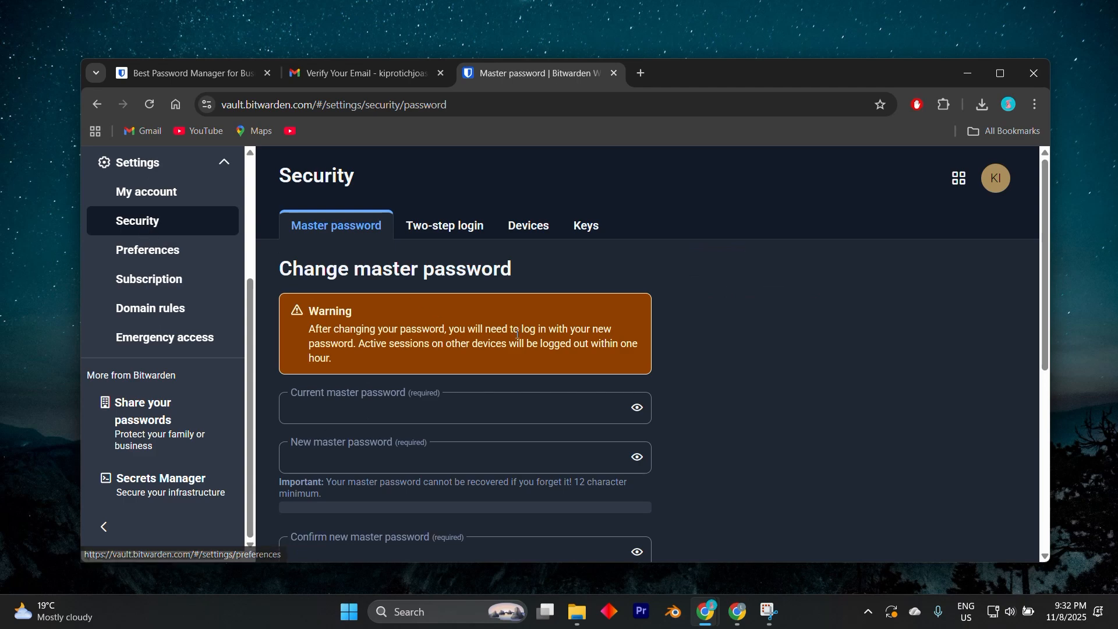
scroll(518, 330, down, 2)
scroll(518, 331, up, 2)
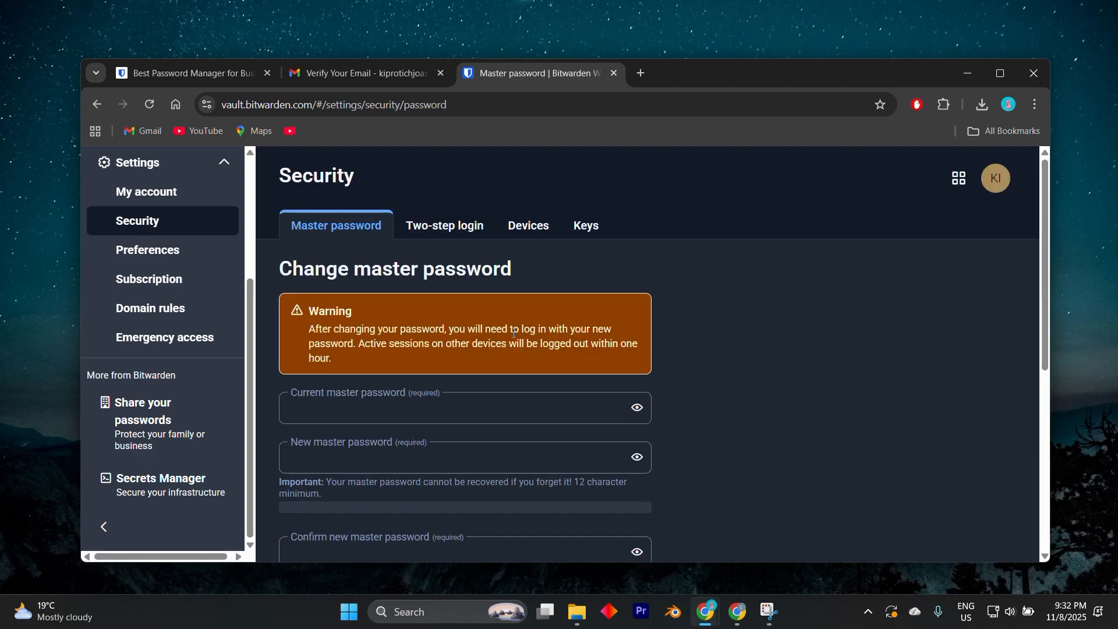
click(451, 227)
scroll(412, 366, down, 3)
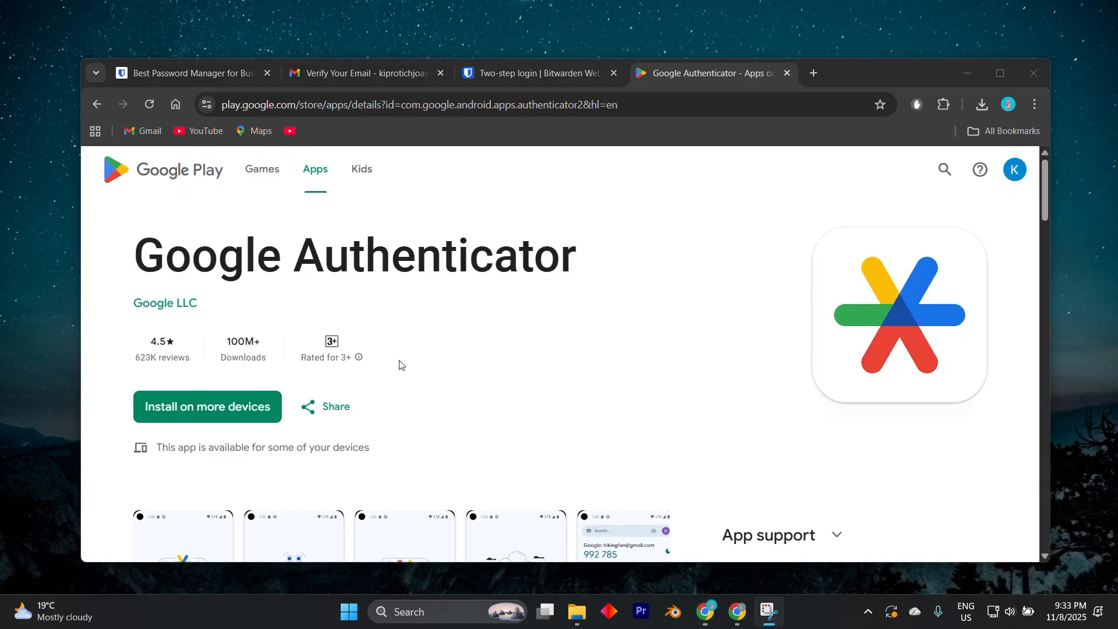
Step: Examine the Google Authenticator app's page on Google Play
scroll(400, 365, down, 3)
scroll(614, 443, up, 3)
scroll(541, 189, down, 2)
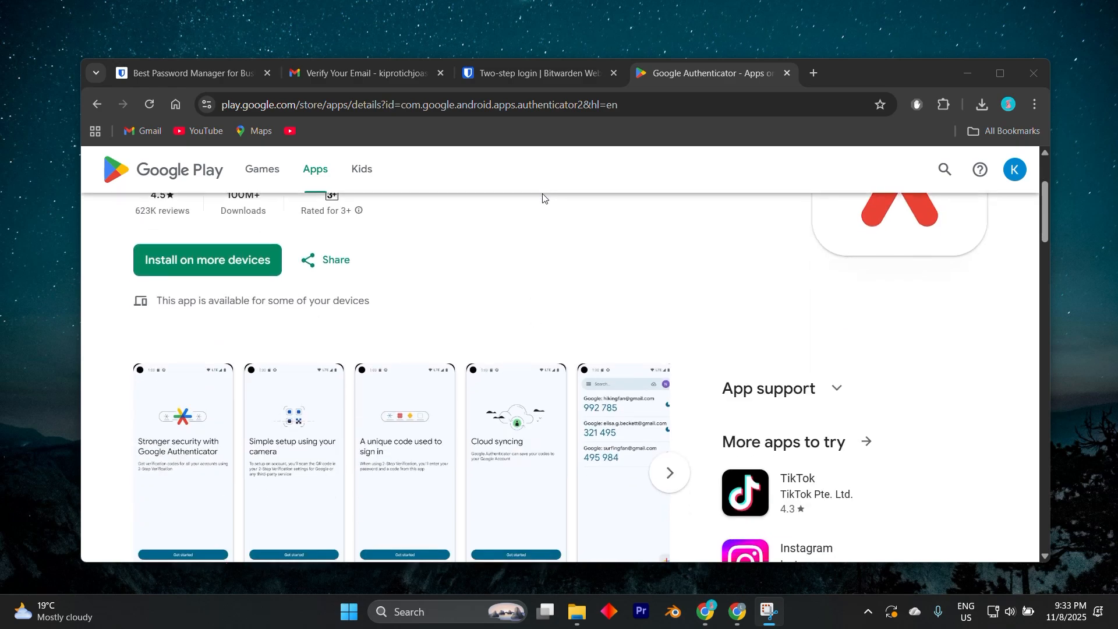
scroll(543, 198, down, 2)
Step: Return to the Bitwarden two-step login page and review the available providers, including the authenticator app option
click(566, 72)
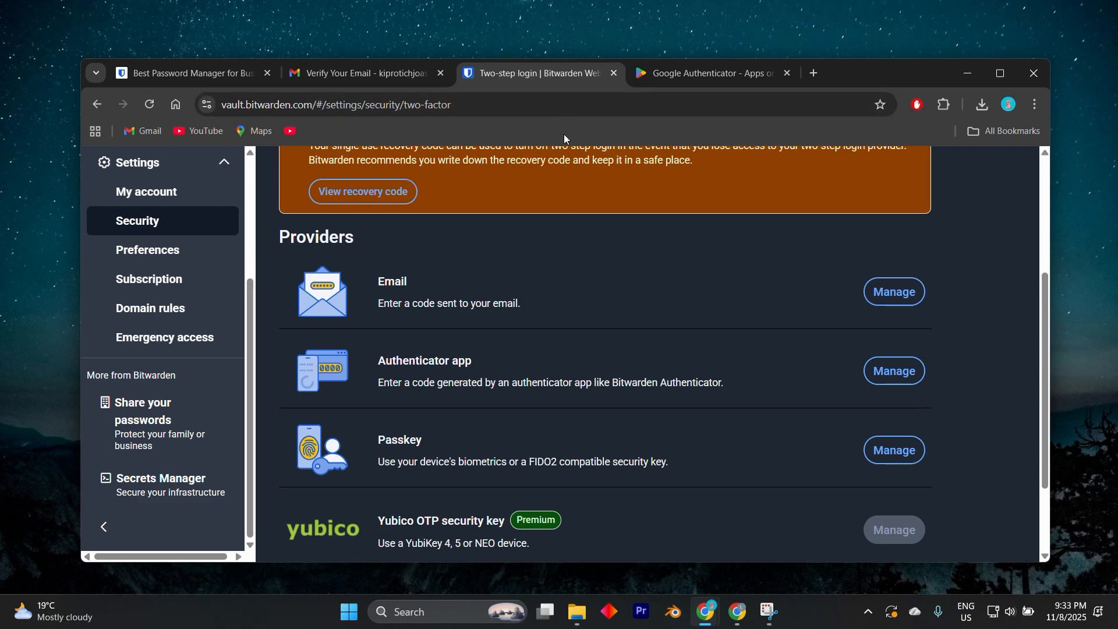
scroll(648, 328, down, 2)
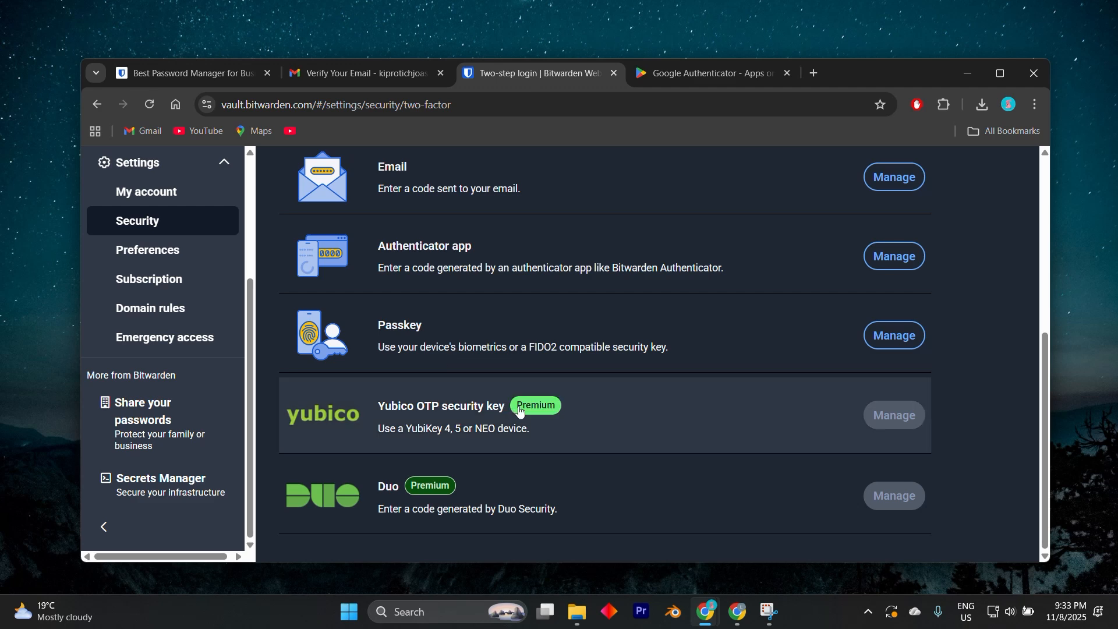
scroll(466, 339, up, 3)
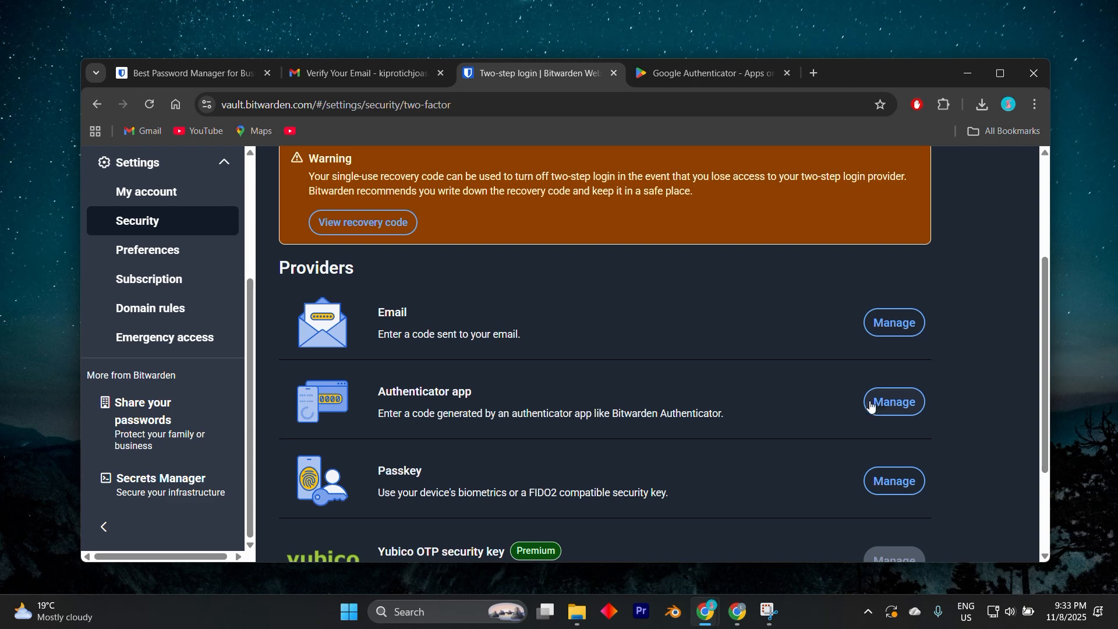
Step: Open the authenticator app setup, close it without confirming identity, and review the two-step login warning and all listed providers
click(873, 402)
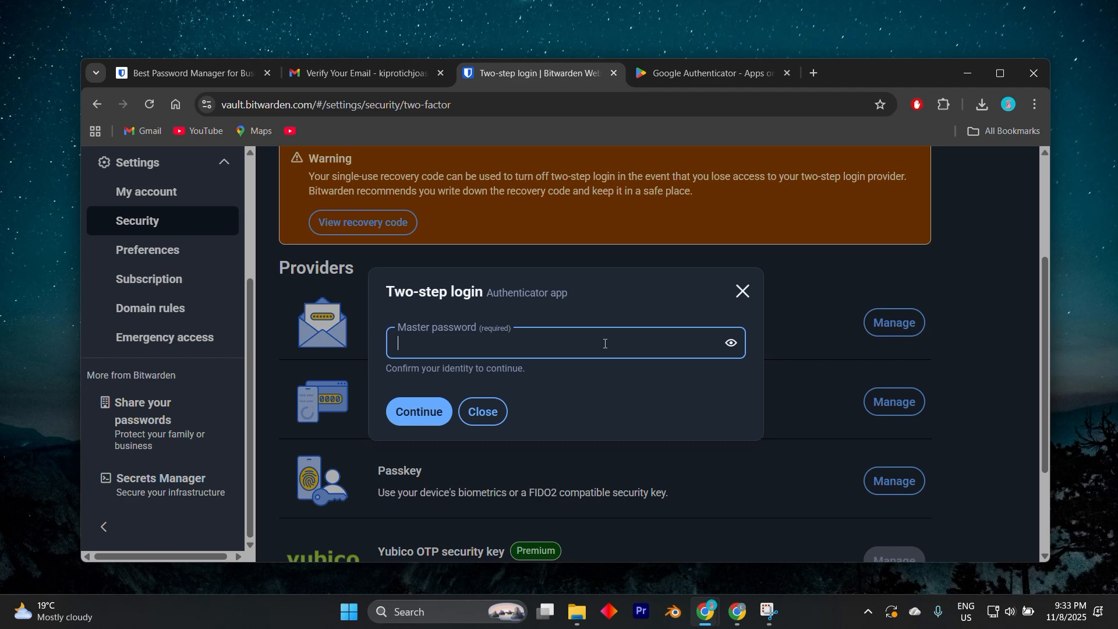
click(483, 412)
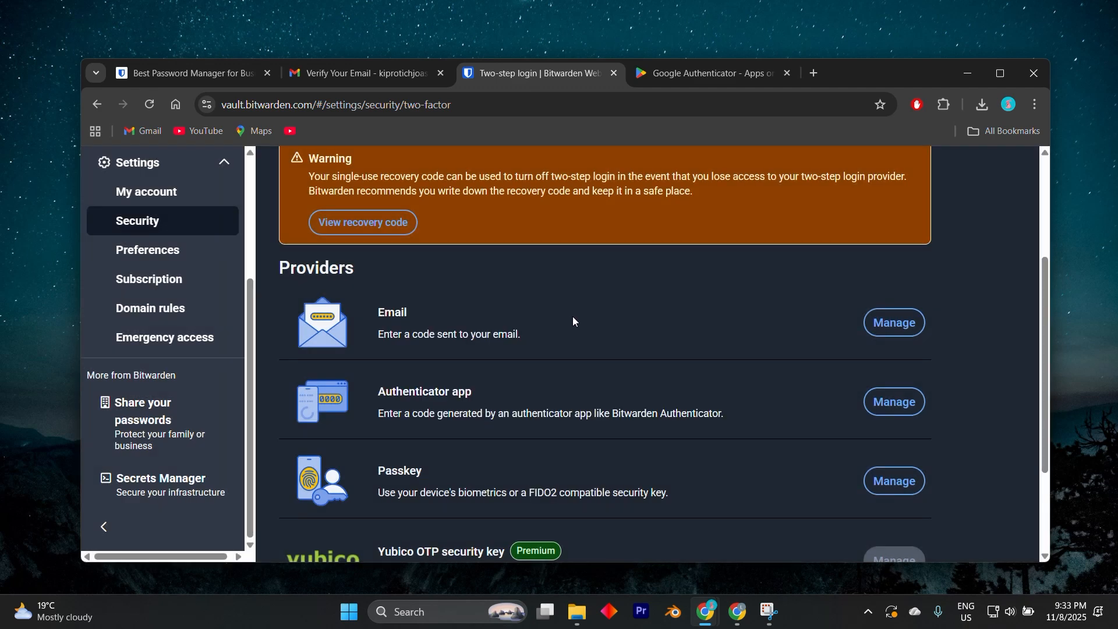
scroll(573, 321, down, 1)
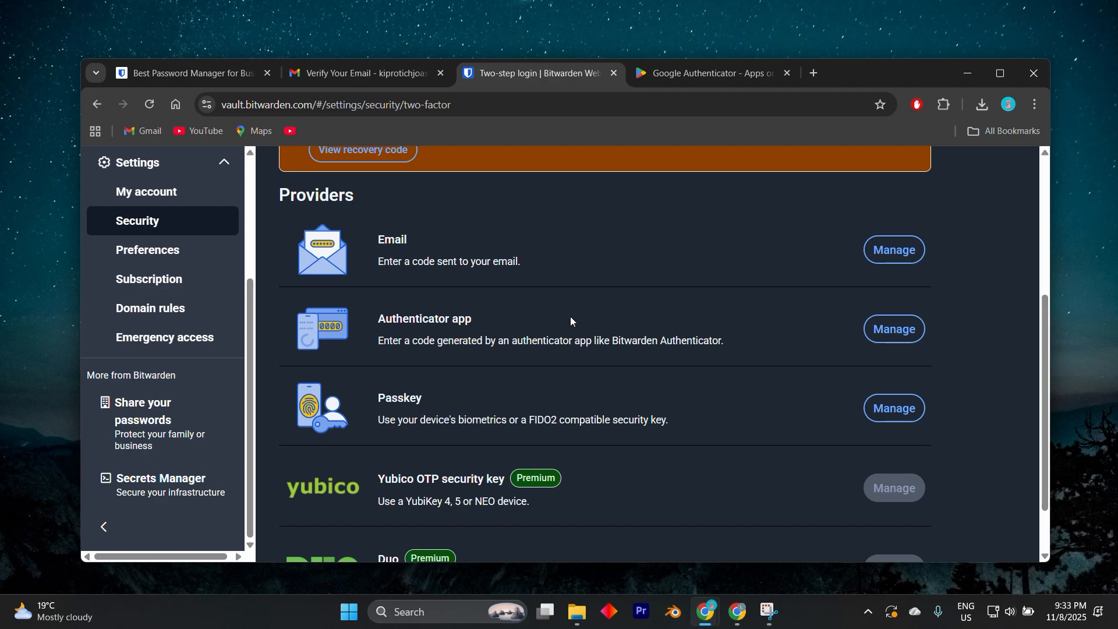
scroll(570, 321, up, 2)
scroll(570, 323, up, 2)
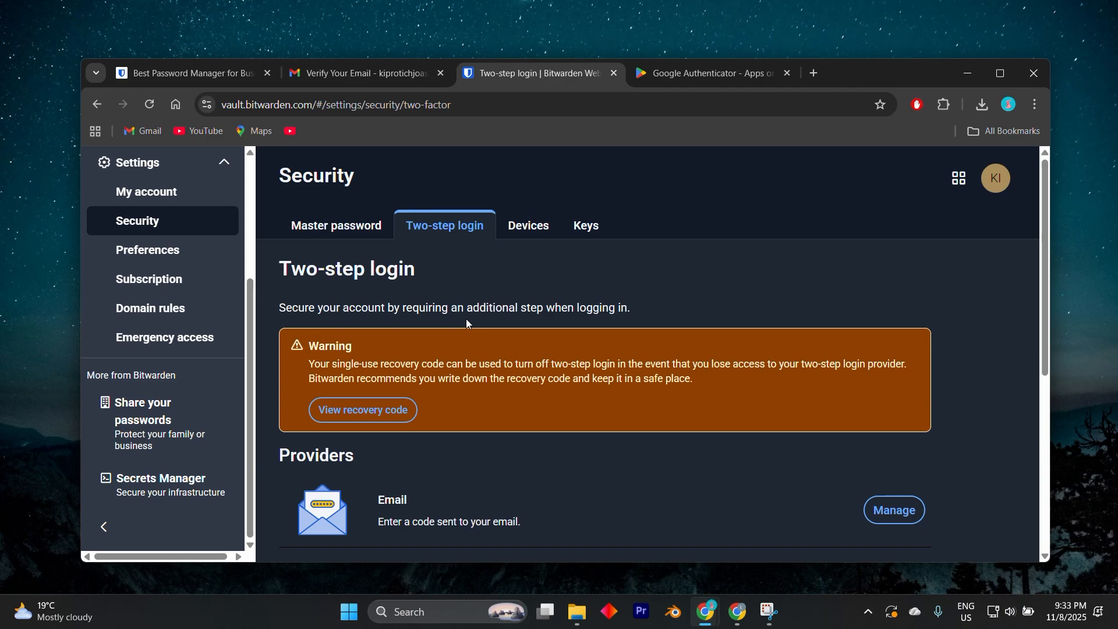
scroll(445, 326, down, 1)
scroll(446, 331, down, 2)
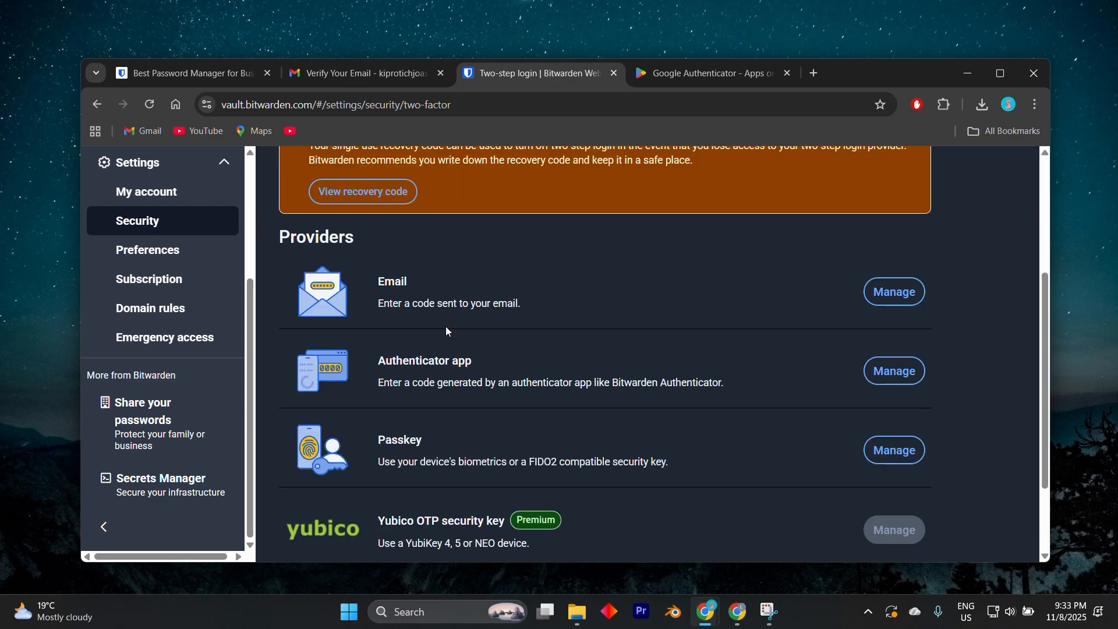
scroll(447, 330, down, 2)
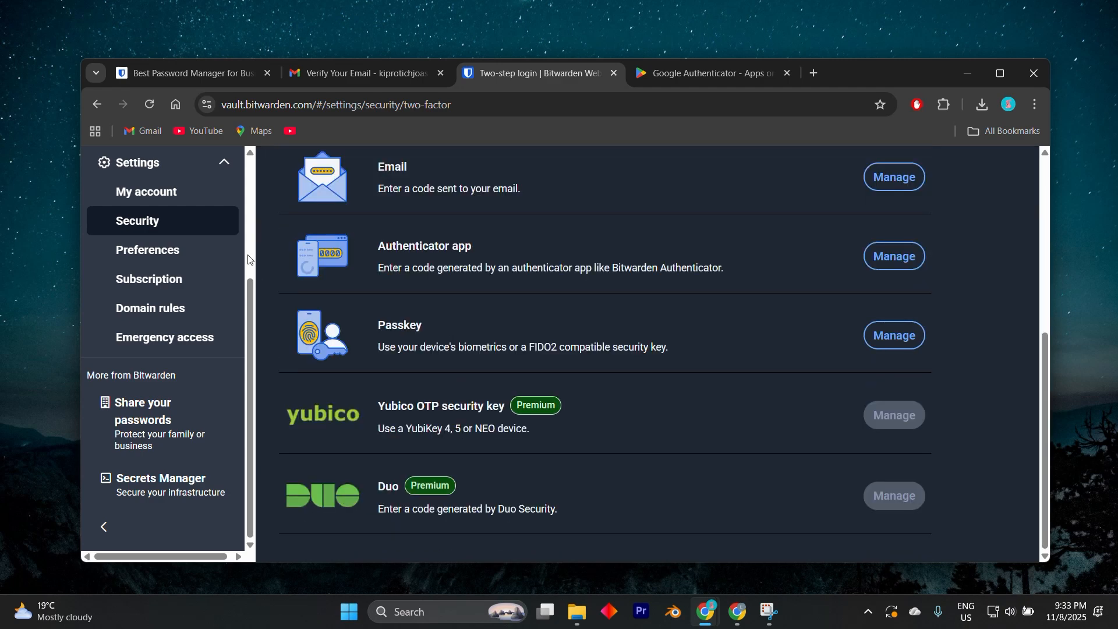
click(188, 194)
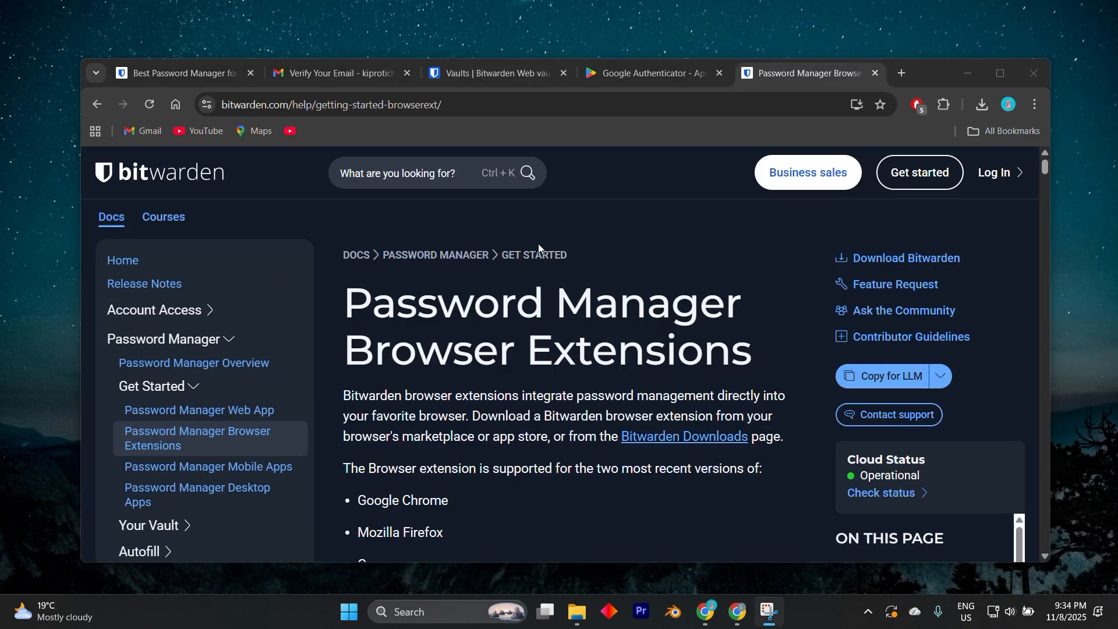
Step: Read the Password Manager Browser Extensions help page, covering the download source and the list of supported browsers
scroll(489, 370, down, 1)
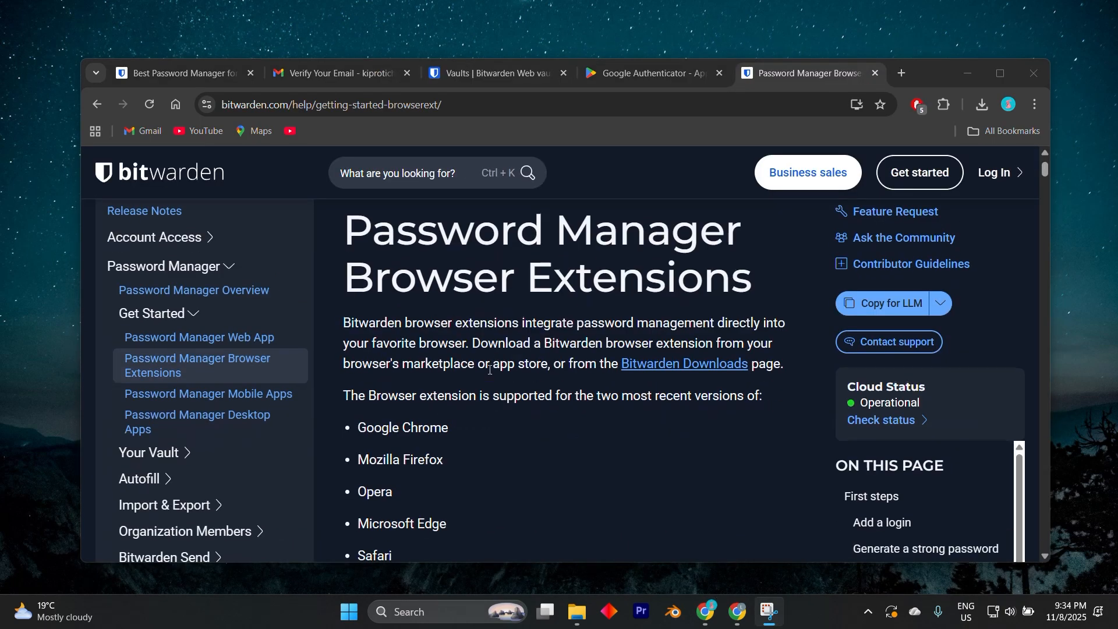
scroll(489, 370, down, 1)
scroll(503, 356, down, 2)
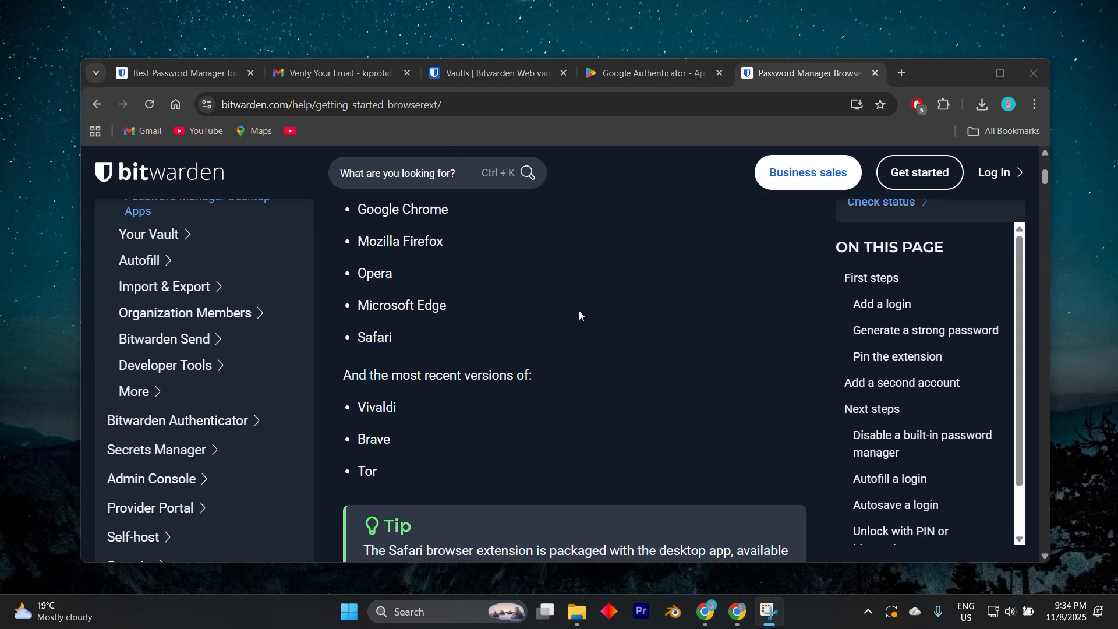
scroll(579, 315, down, 1)
scroll(579, 310, up, 3)
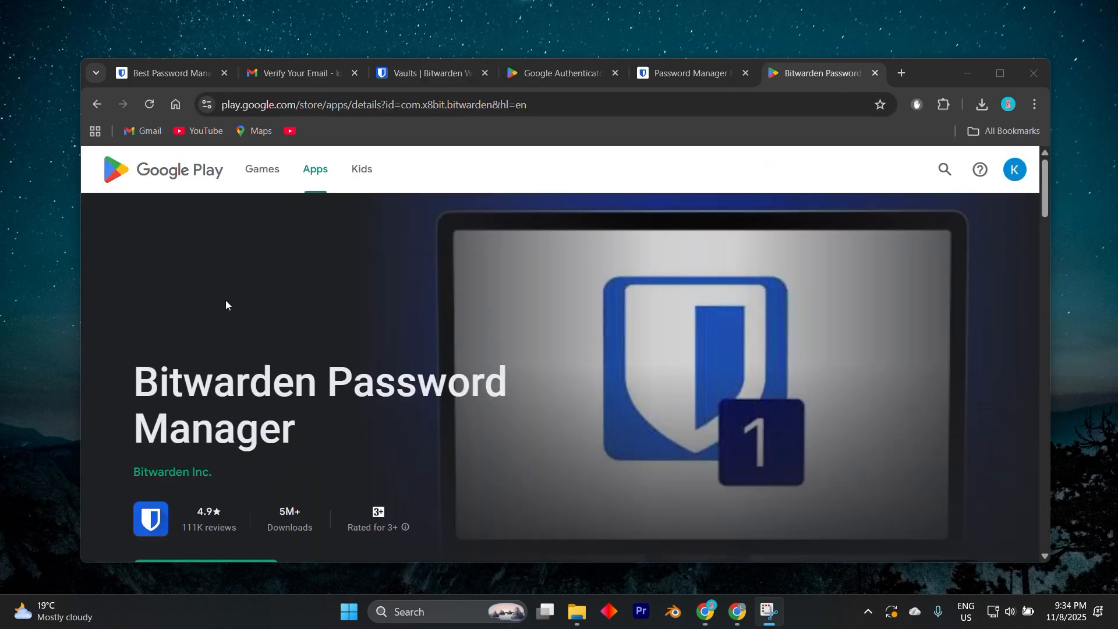
Step: Examine the Bitwarden Password Manager page on Google Play, from the app description and data safety to the ratings and reviews
scroll(225, 299, down, 5)
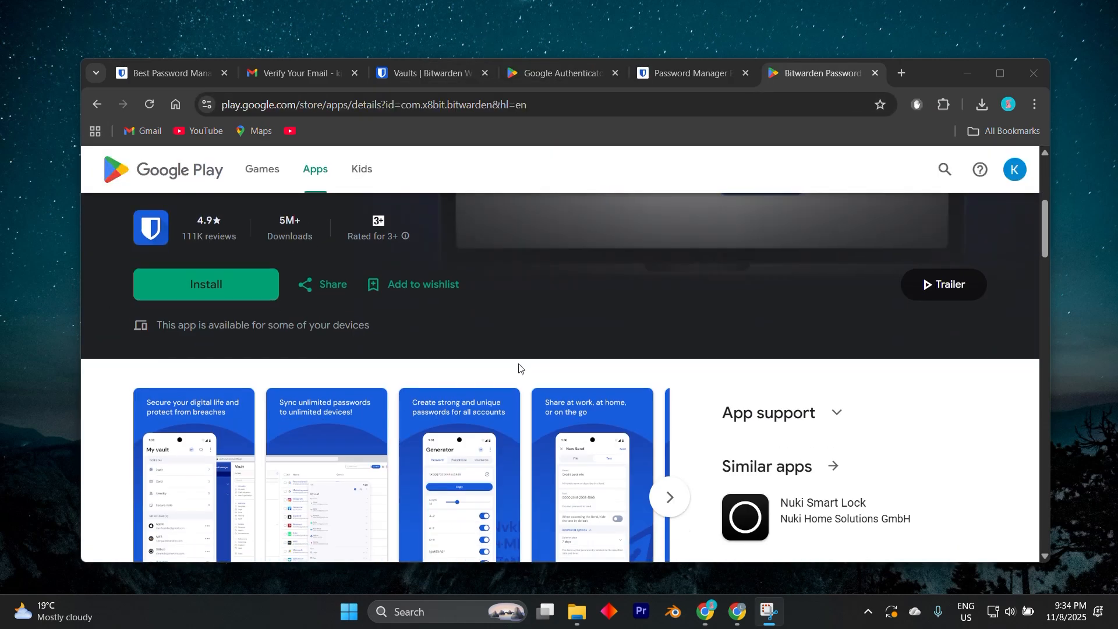
scroll(519, 370, up, 5)
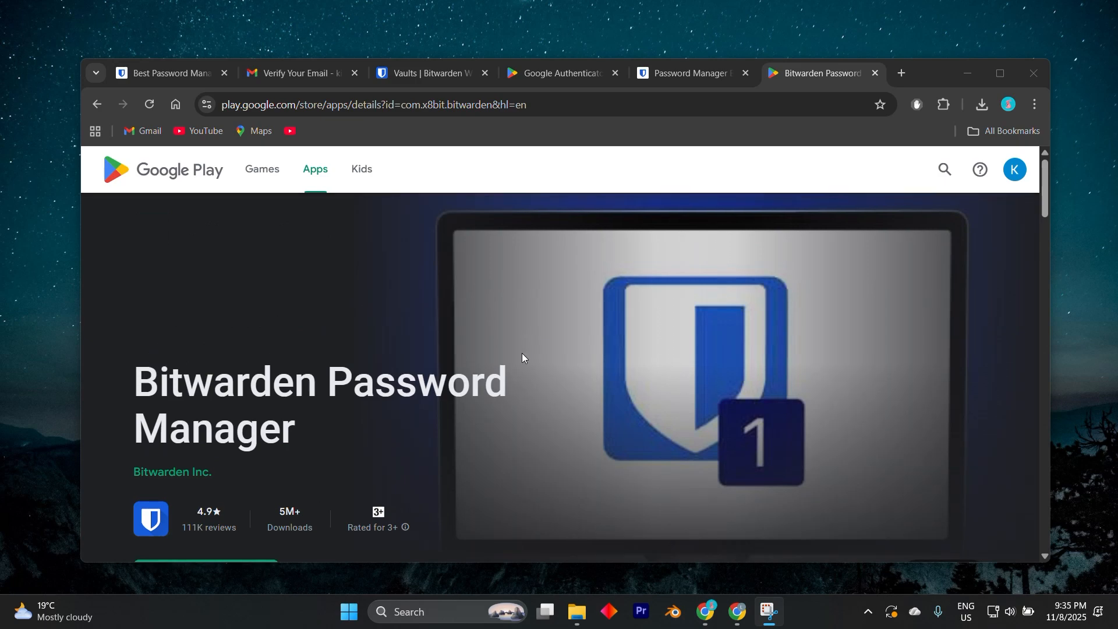
scroll(522, 354, down, 2)
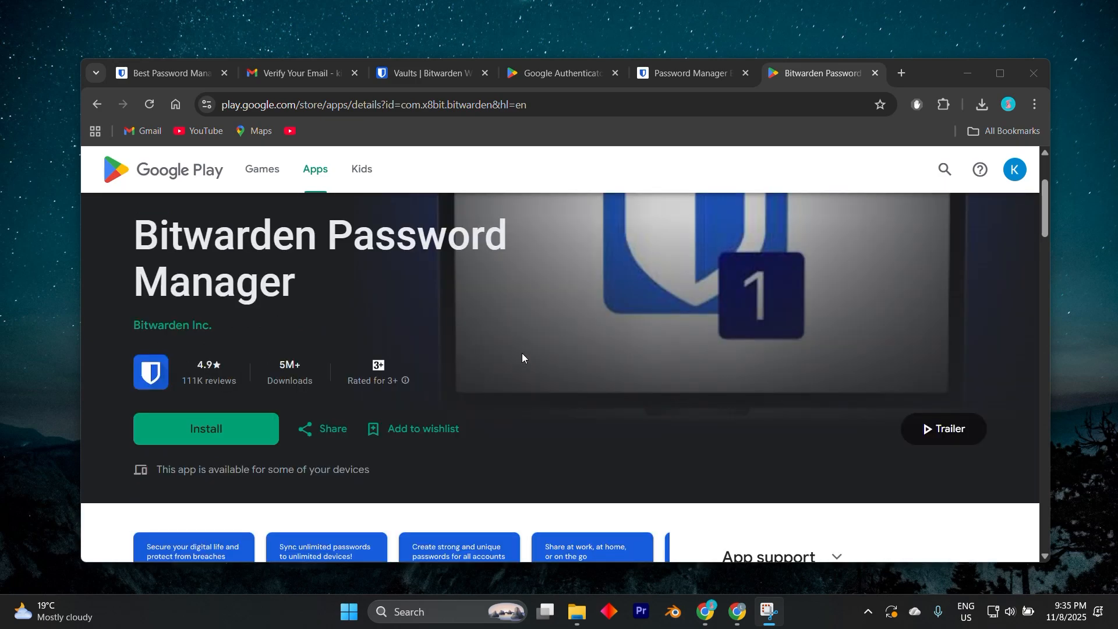
scroll(522, 352, down, 5)
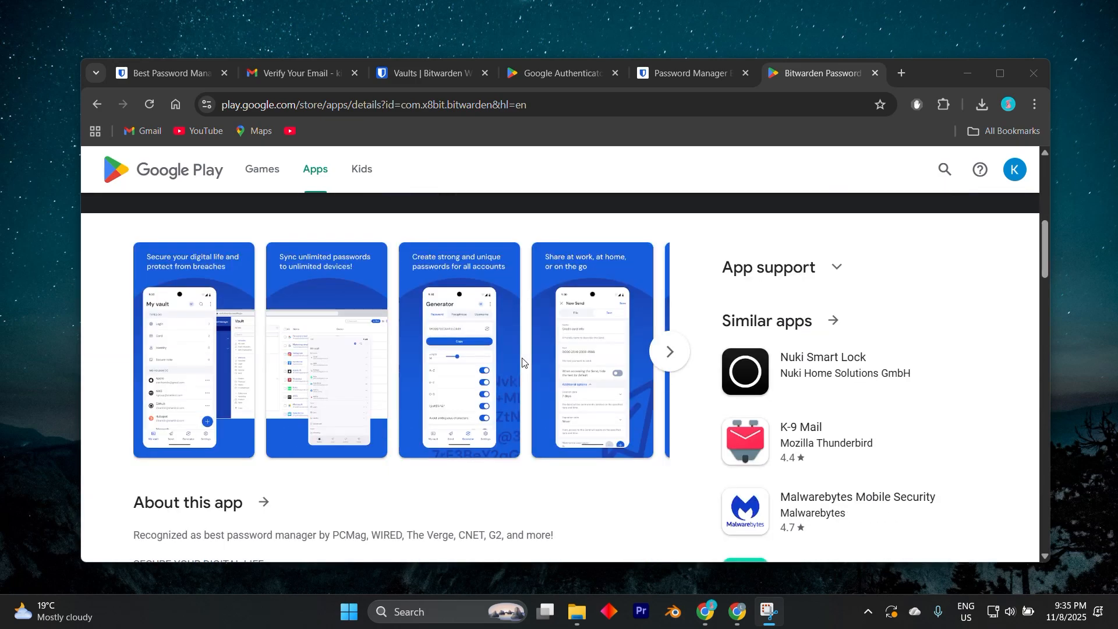
scroll(522, 362, down, 1)
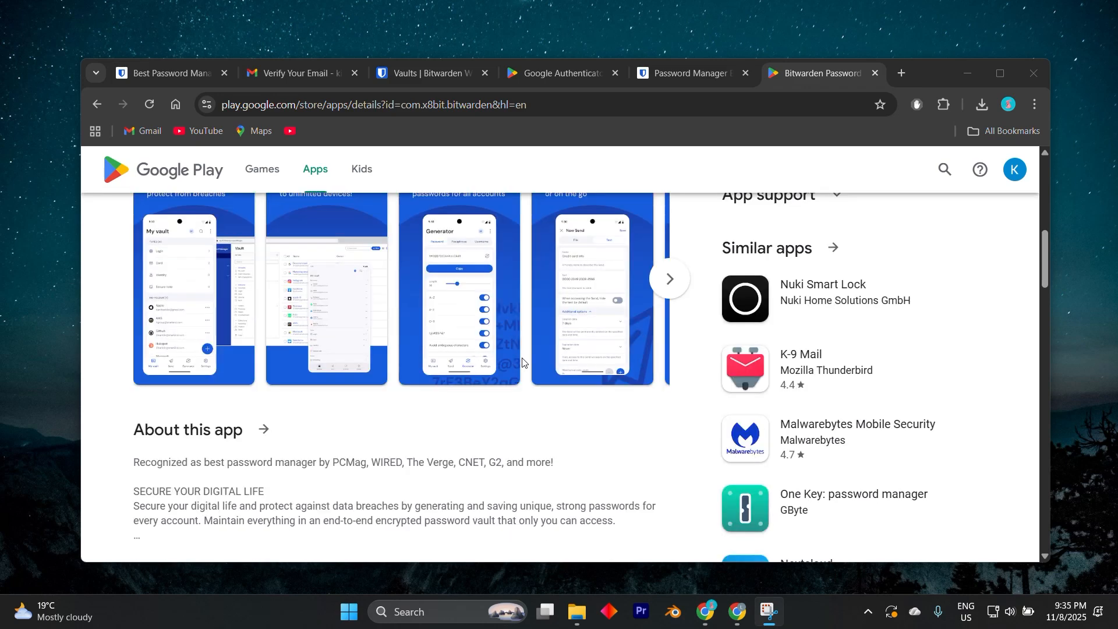
scroll(522, 362, down, 4)
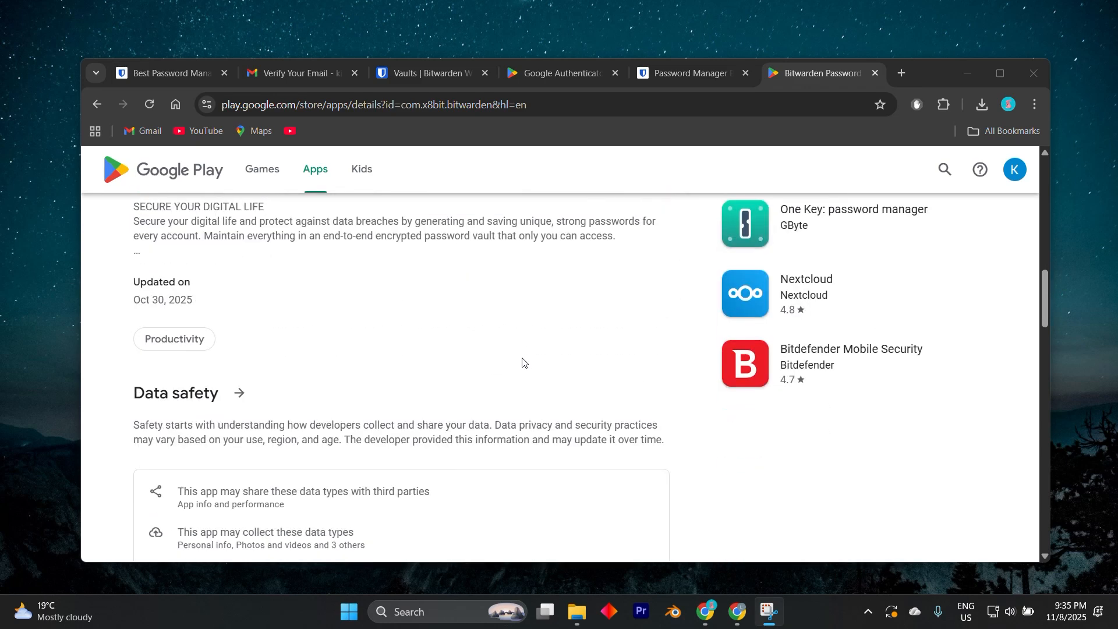
scroll(523, 363, down, 2)
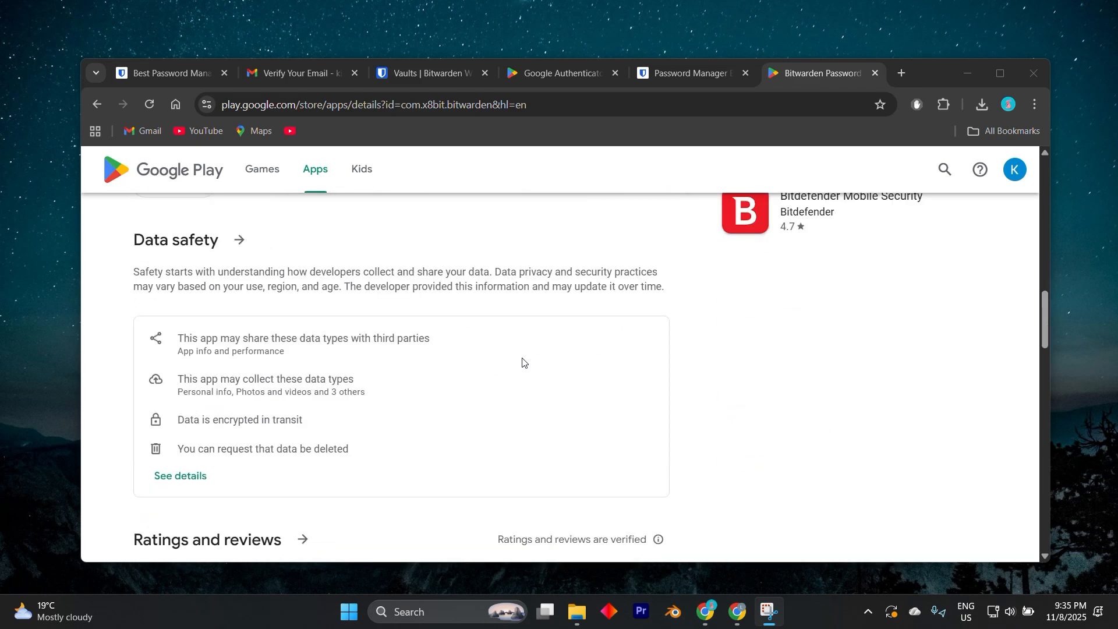
scroll(522, 363, down, 6)
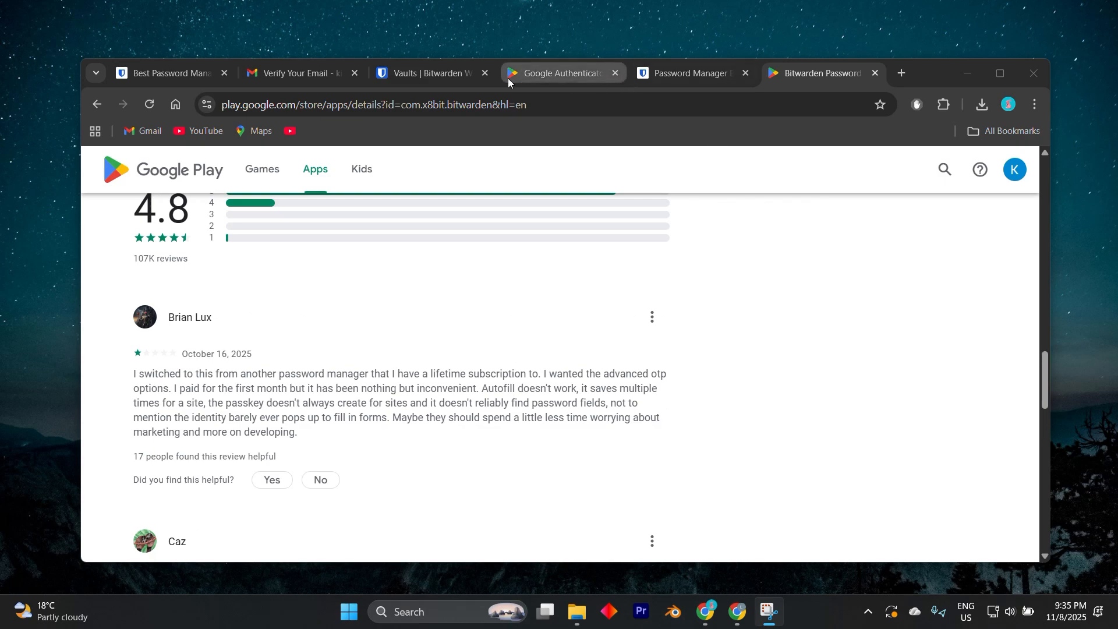
Step: Return to the Bitwarden web vault and review the Get started checklist, the vault filters and the items area
click(451, 69)
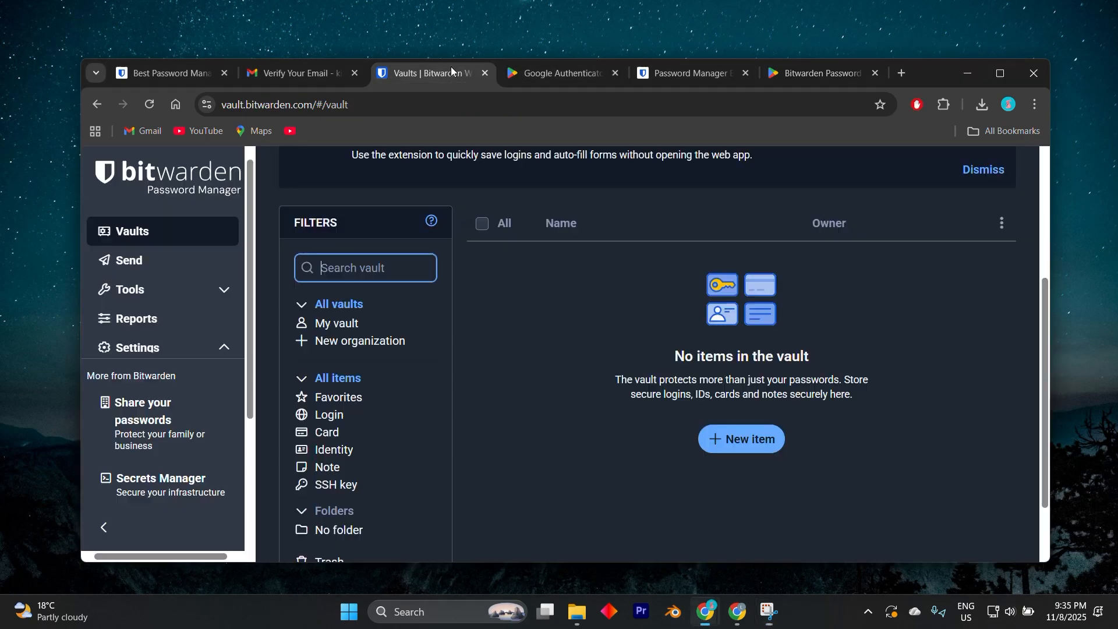
click(343, 307)
scroll(607, 267, up, 4)
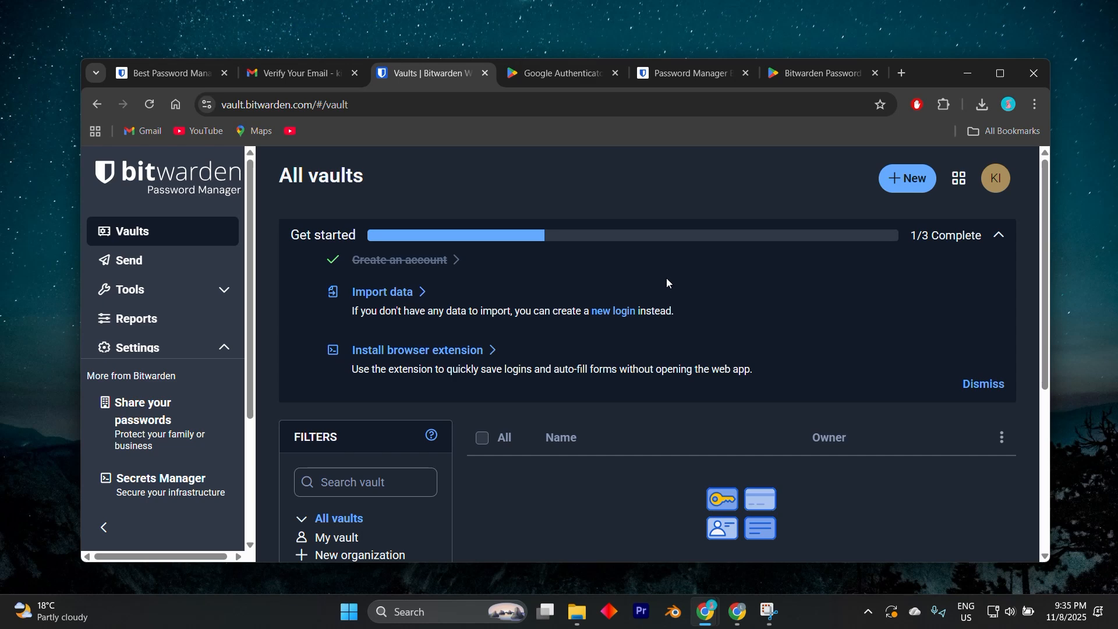
scroll(666, 284, down, 1)
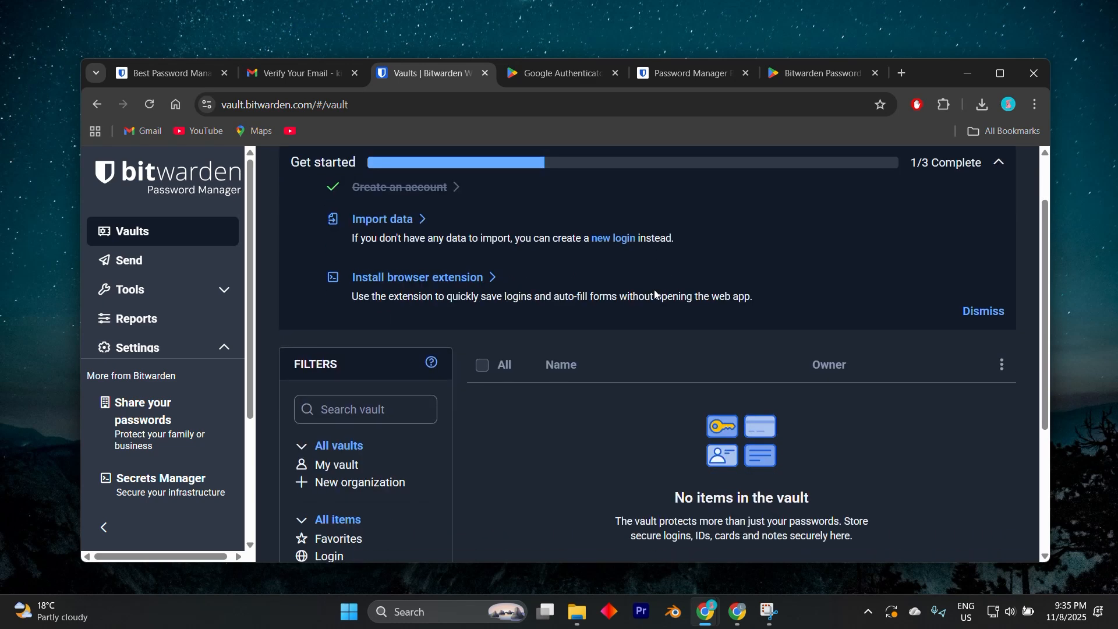
scroll(655, 294, down, 1)
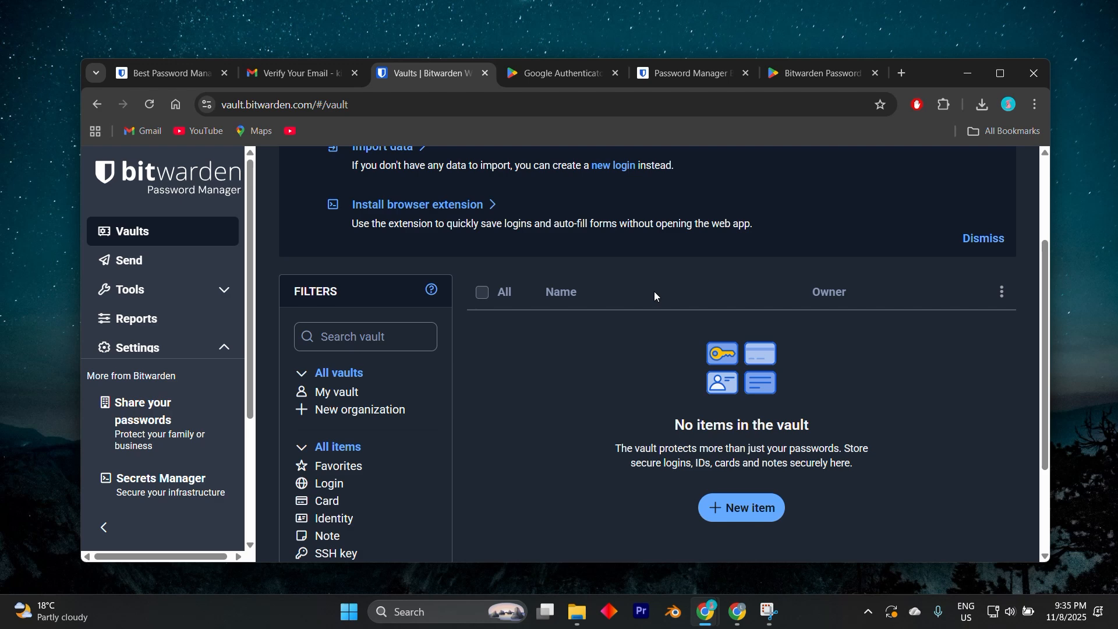
scroll(654, 296, down, 1)
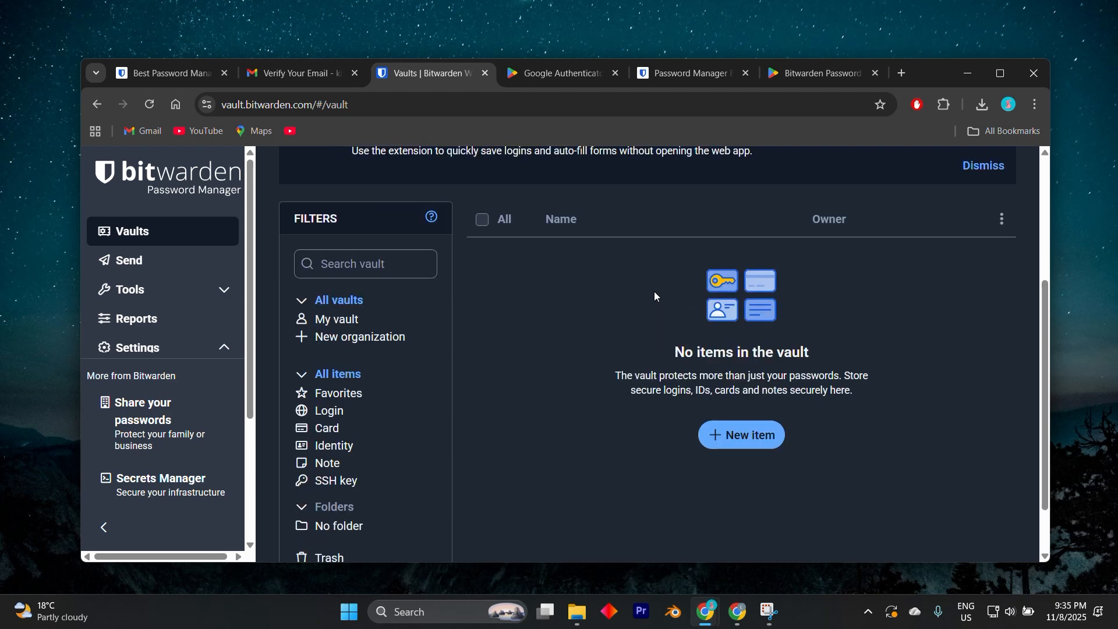
scroll(655, 296, up, 3)
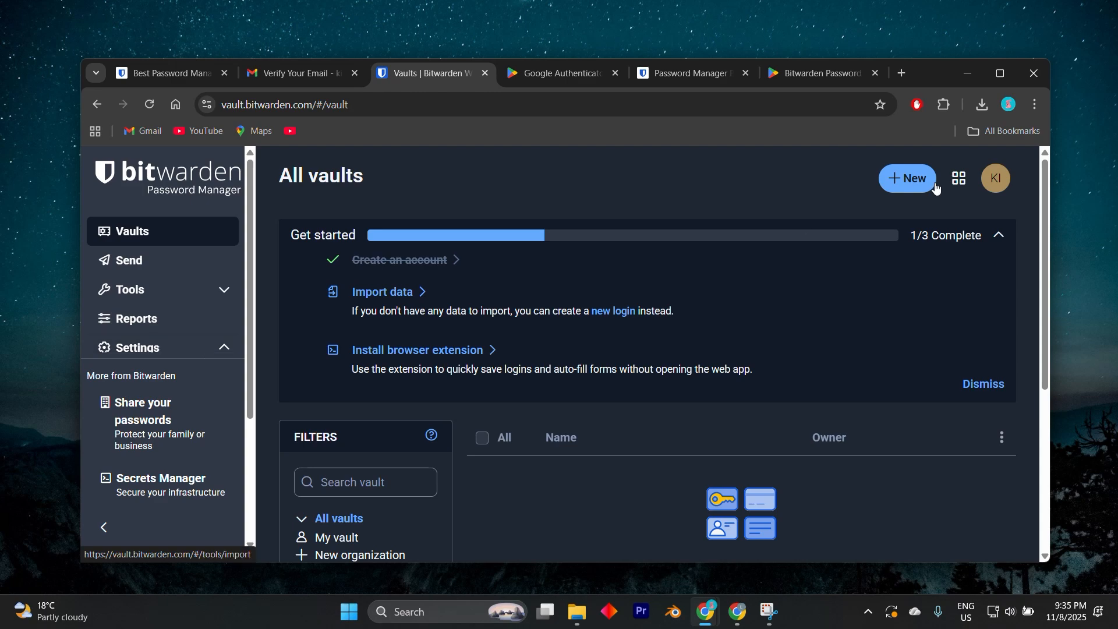
Step: Open Google Password Manager from Chrome's Autofill and passwords settings and look through the list of saved passwords
click(1035, 105)
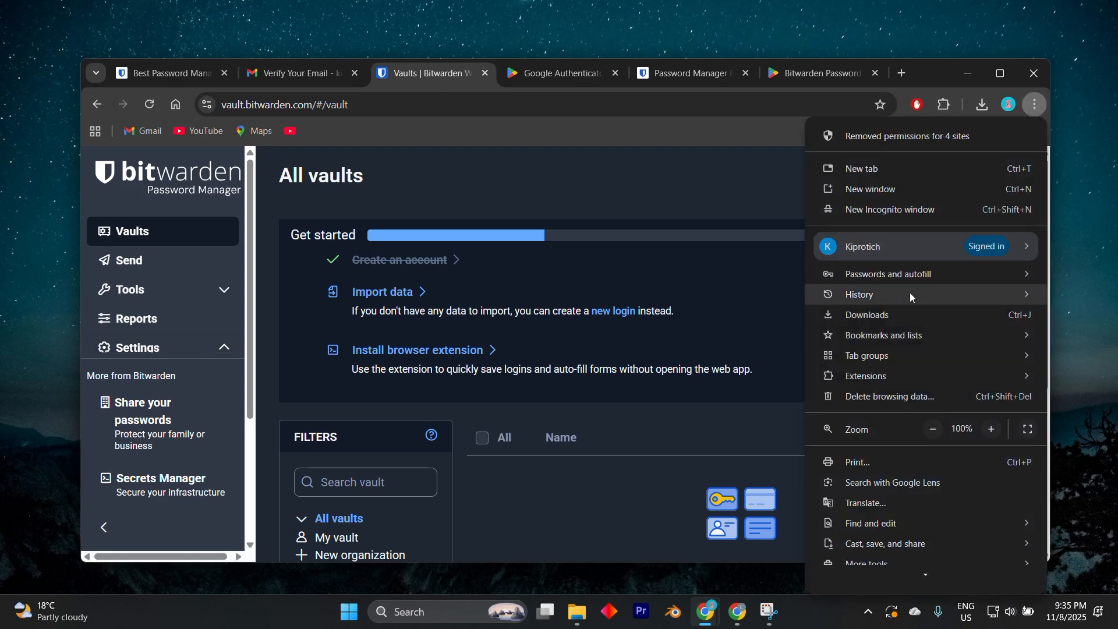
scroll(891, 512, down, 3)
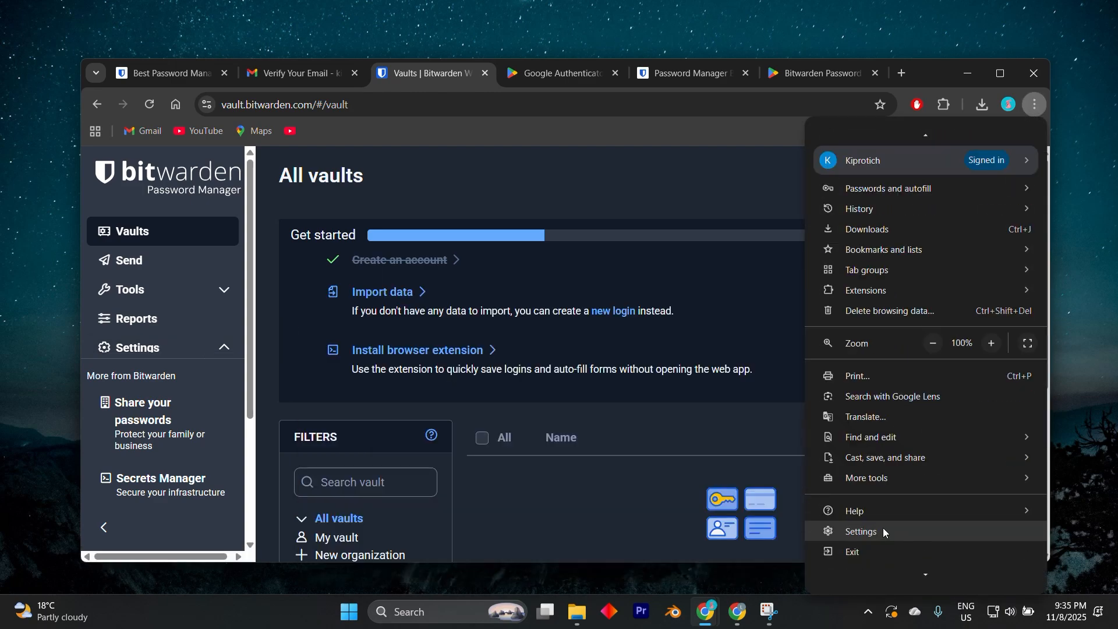
click(883, 527)
click(223, 237)
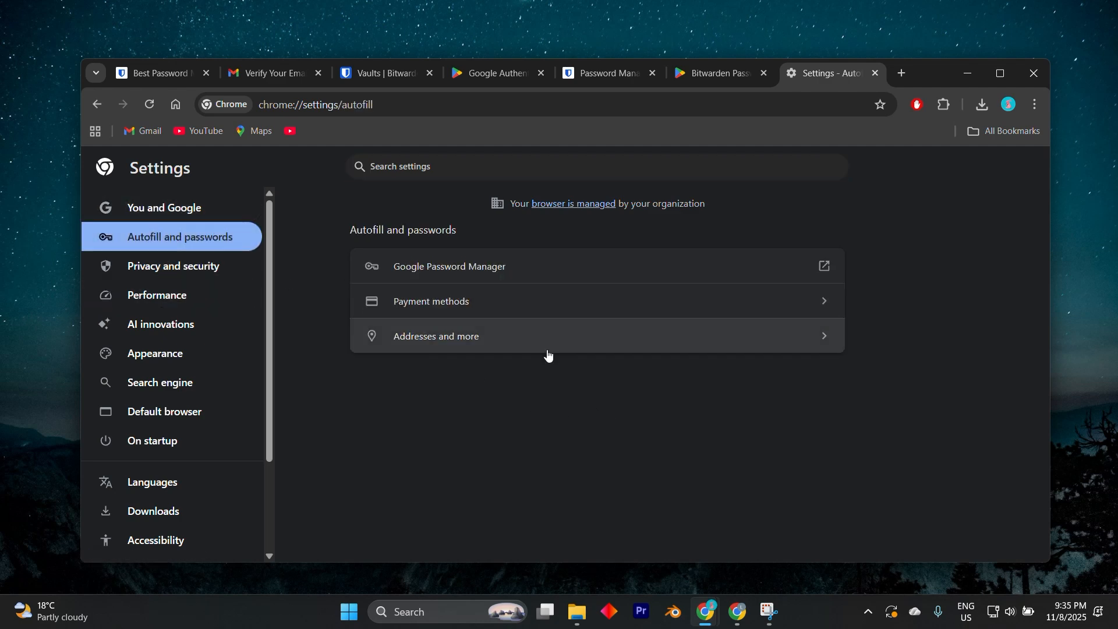
click(529, 265)
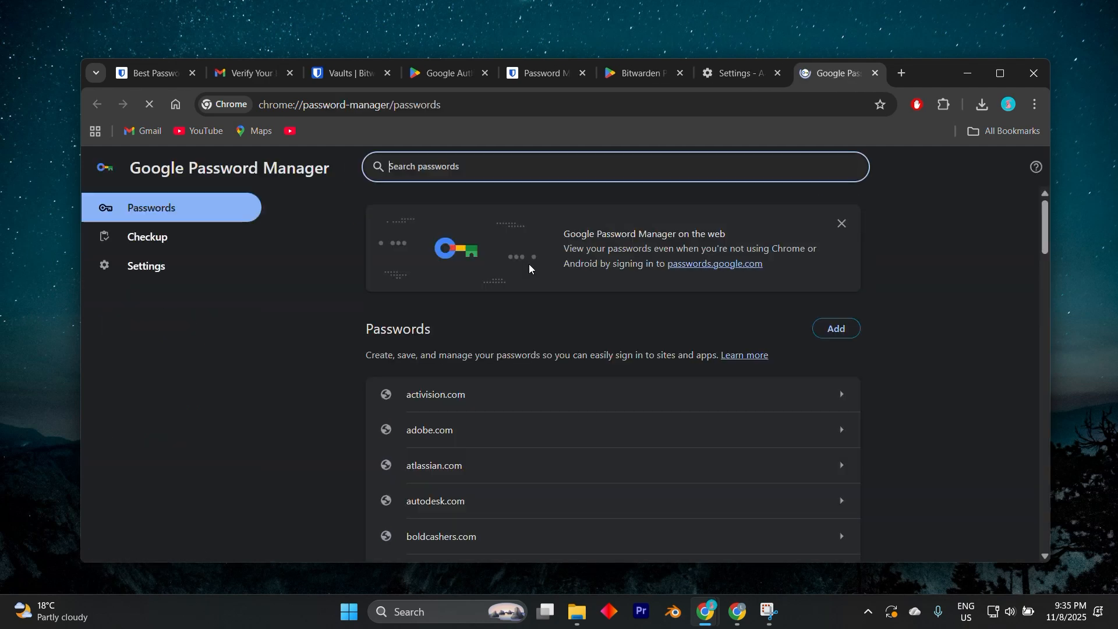
scroll(549, 381, down, 3)
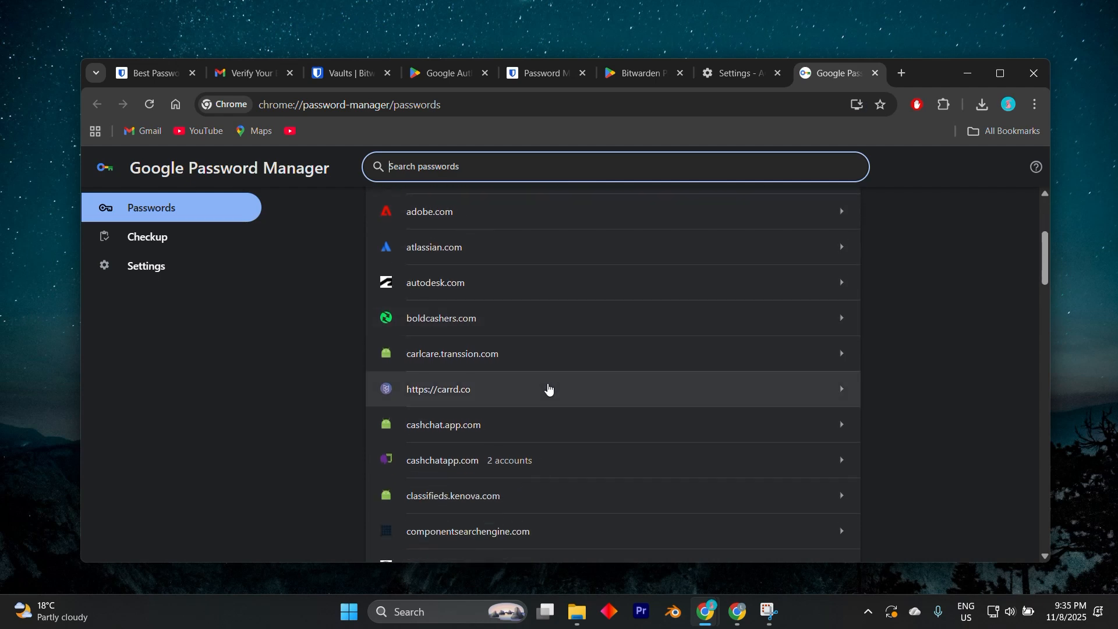
scroll(549, 379, up, 2)
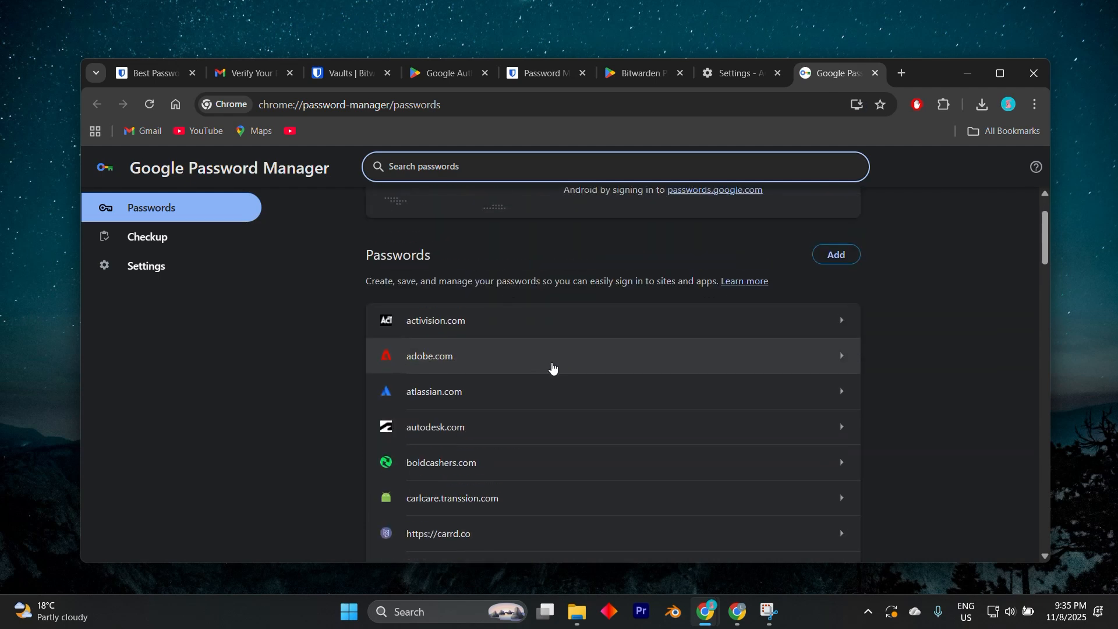
scroll(556, 364, down, 20)
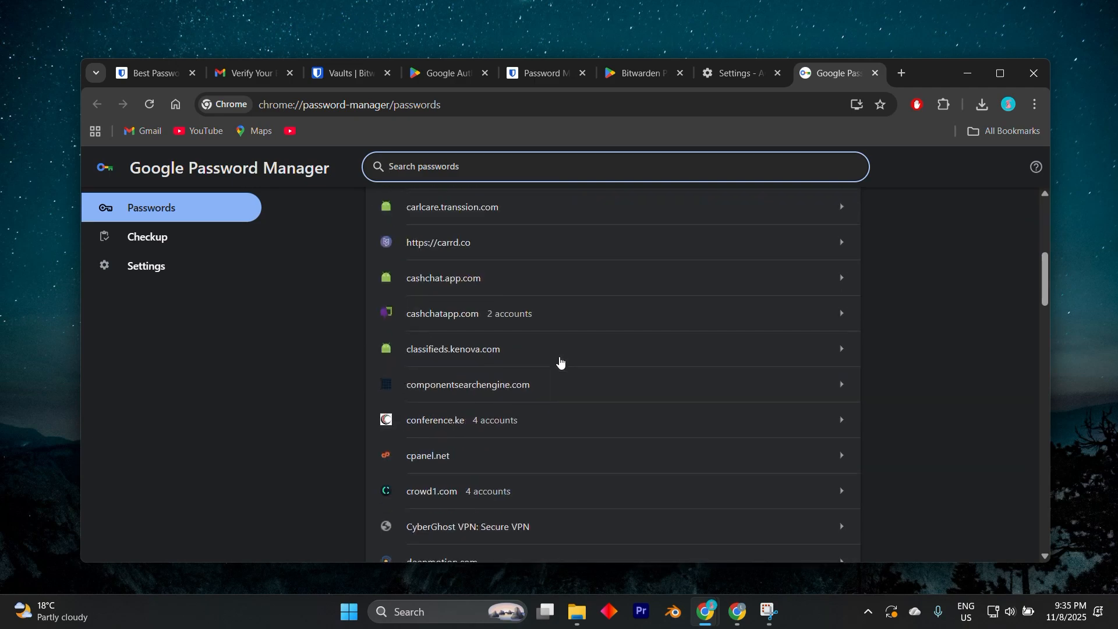
scroll(561, 361, down, 10)
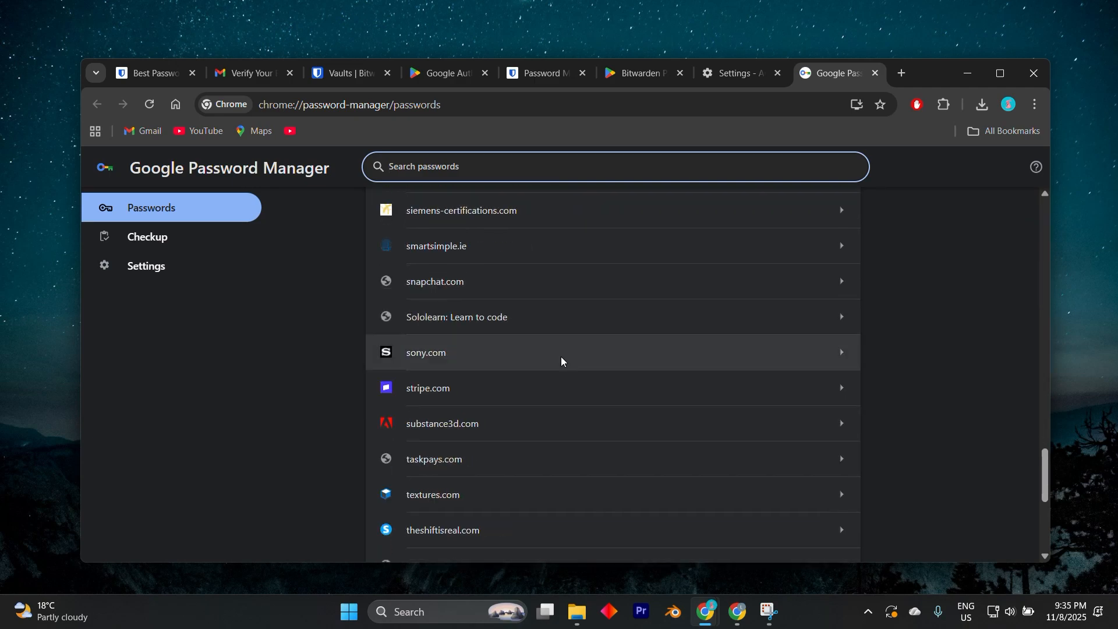
Step: Go back to the Bitwarden web vault and bring the item filters and the option to add a new item into view
click(536, 72)
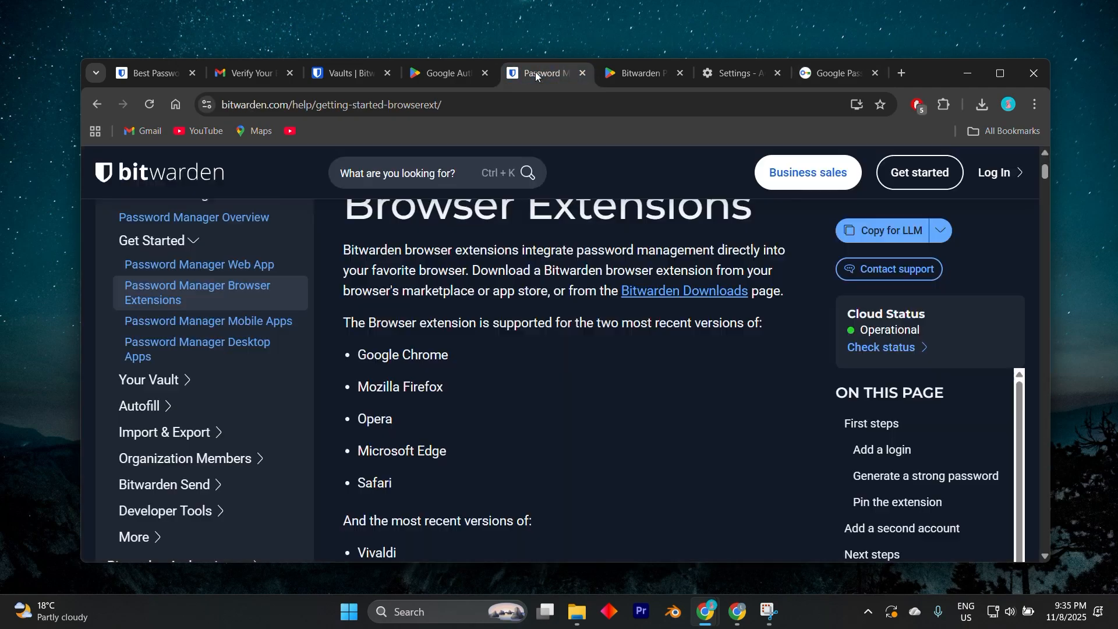
click(331, 86)
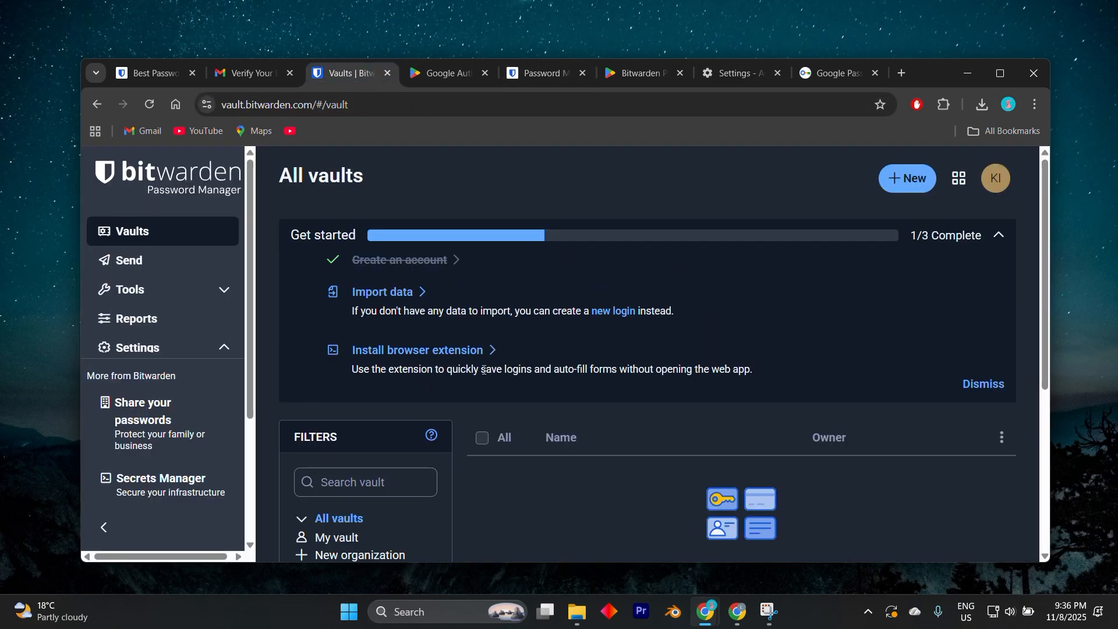
scroll(656, 389, down, 5)
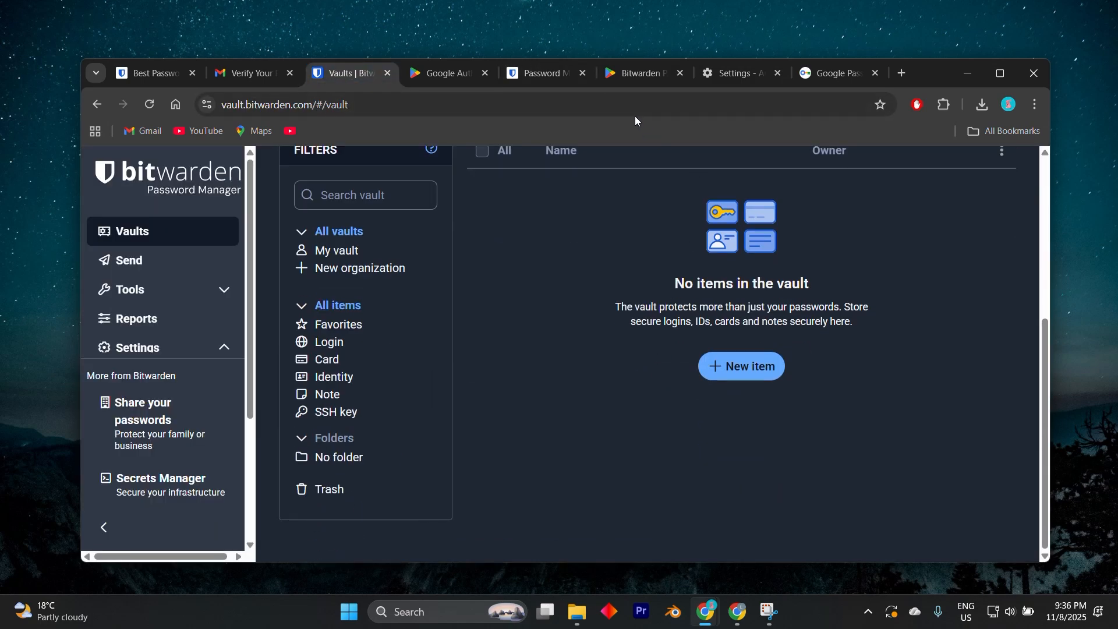
Step: Look at the top of Bitwarden's Google Play page and review the web vault's Get started checklist, filters and items area
click(638, 72)
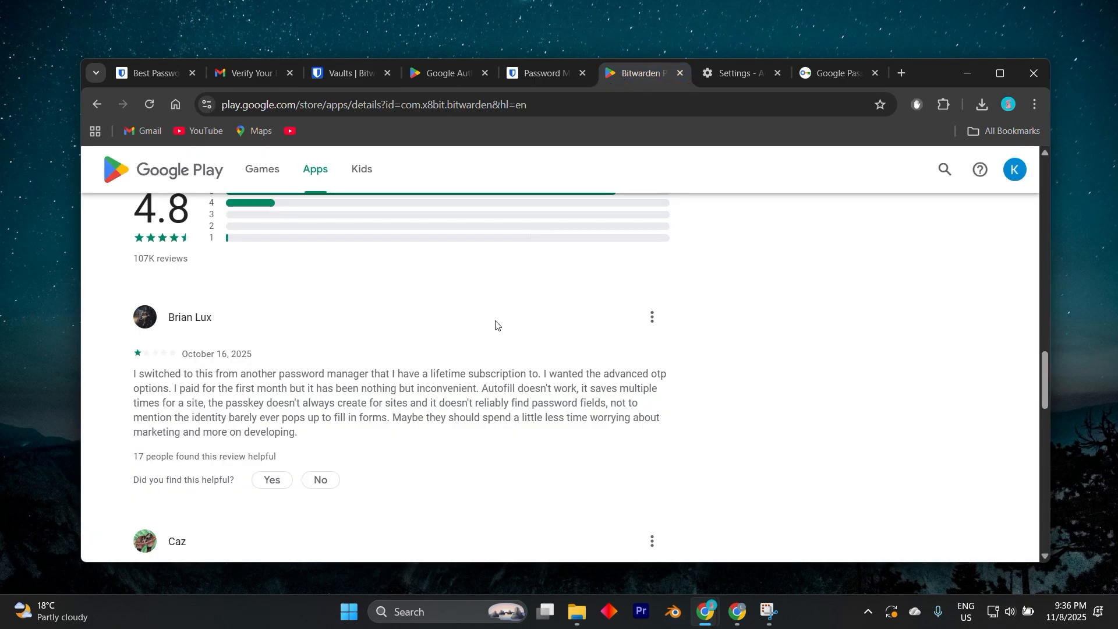
scroll(482, 353, up, 20)
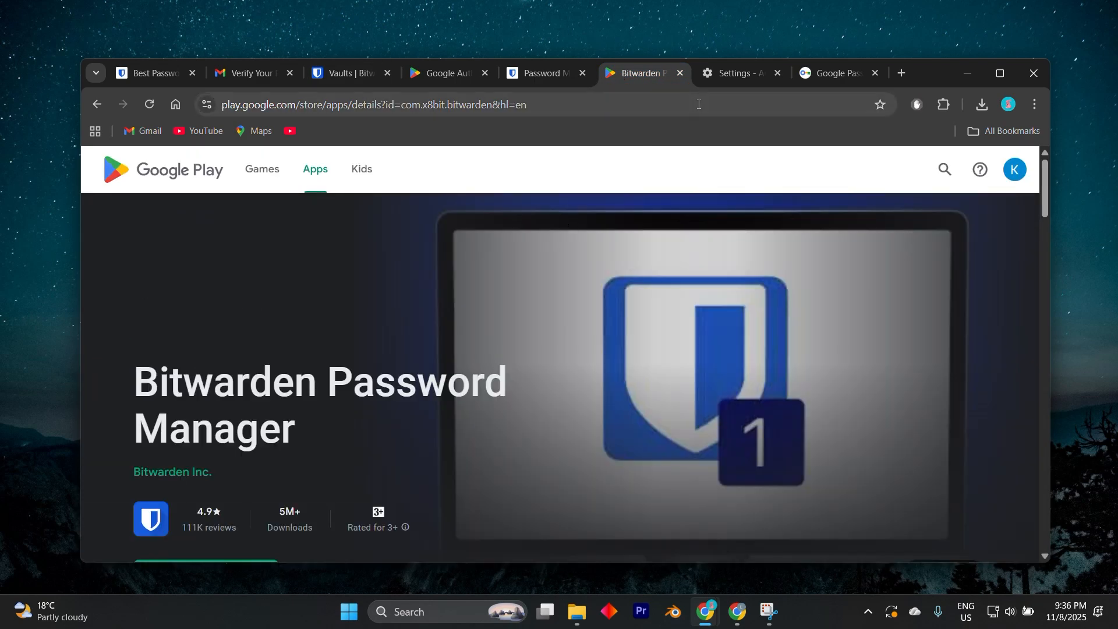
click(329, 71)
scroll(485, 316, up, 5)
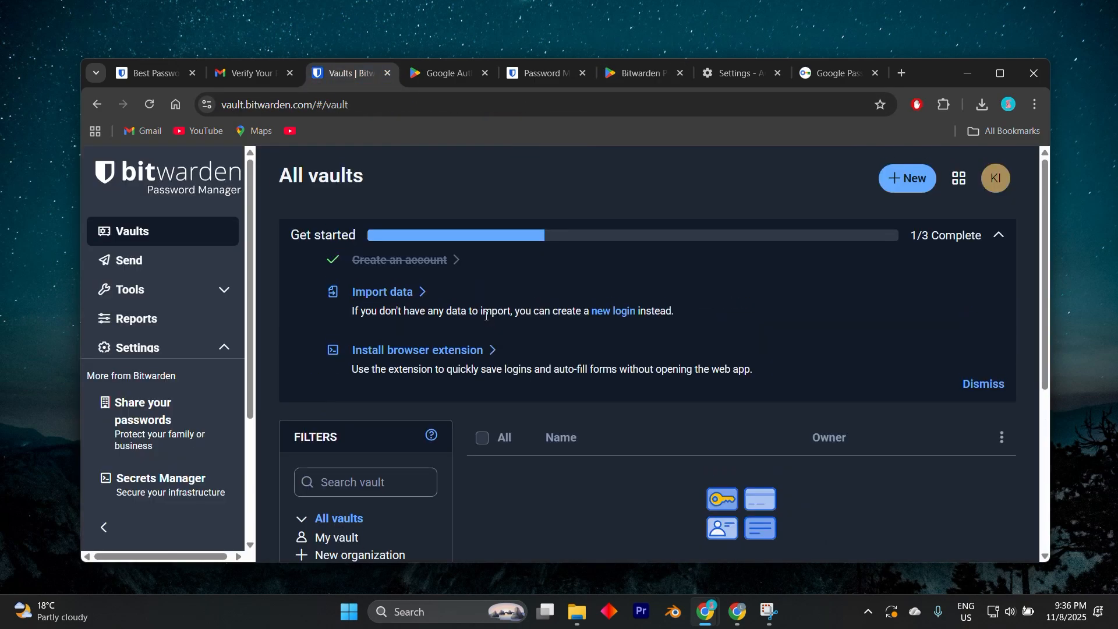
scroll(486, 315, down, 1)
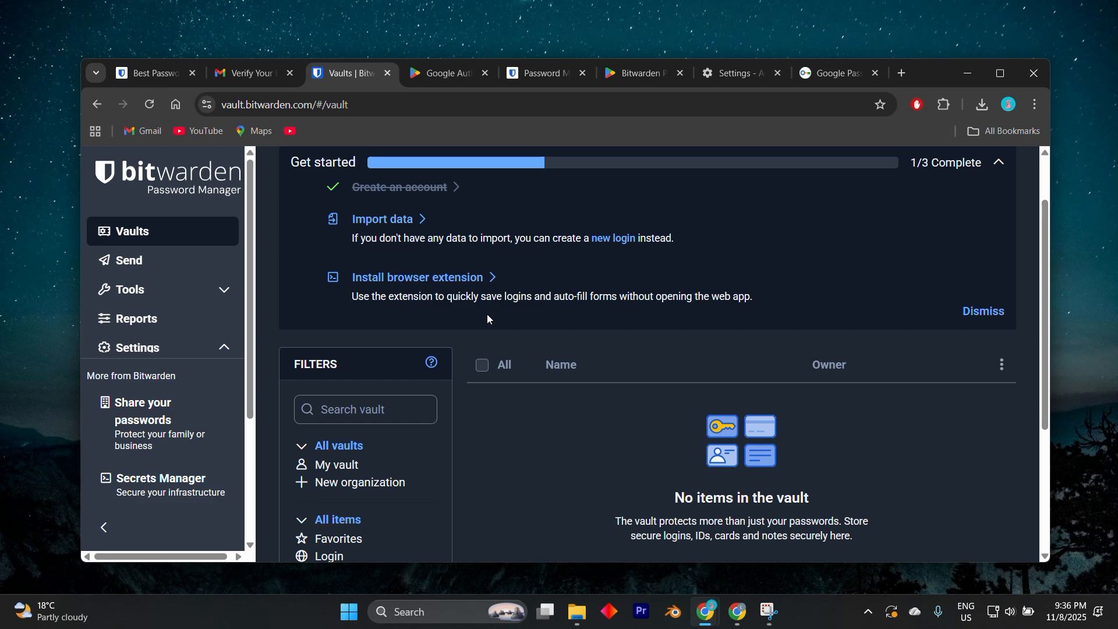
scroll(487, 317, down, 1)
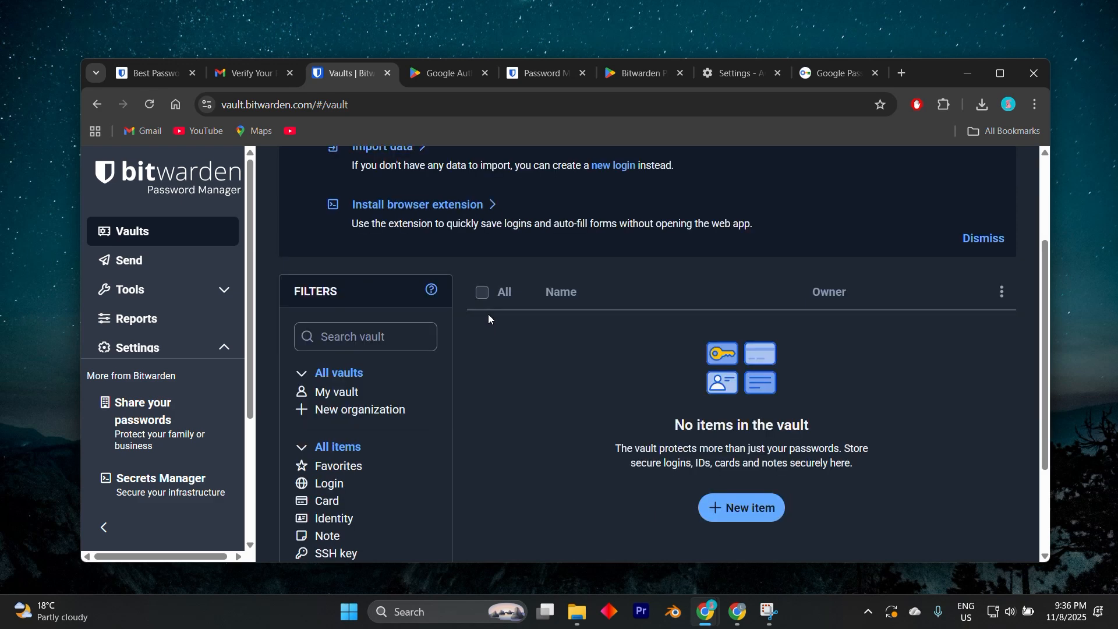
scroll(488, 317, down, 1)
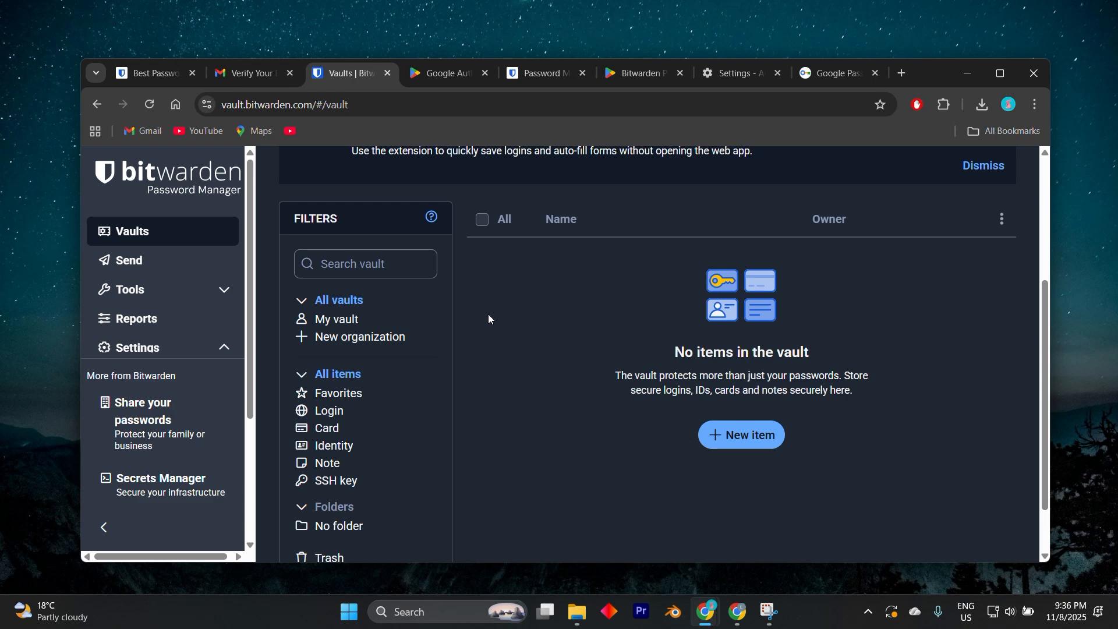
scroll(488, 317, down, 1)
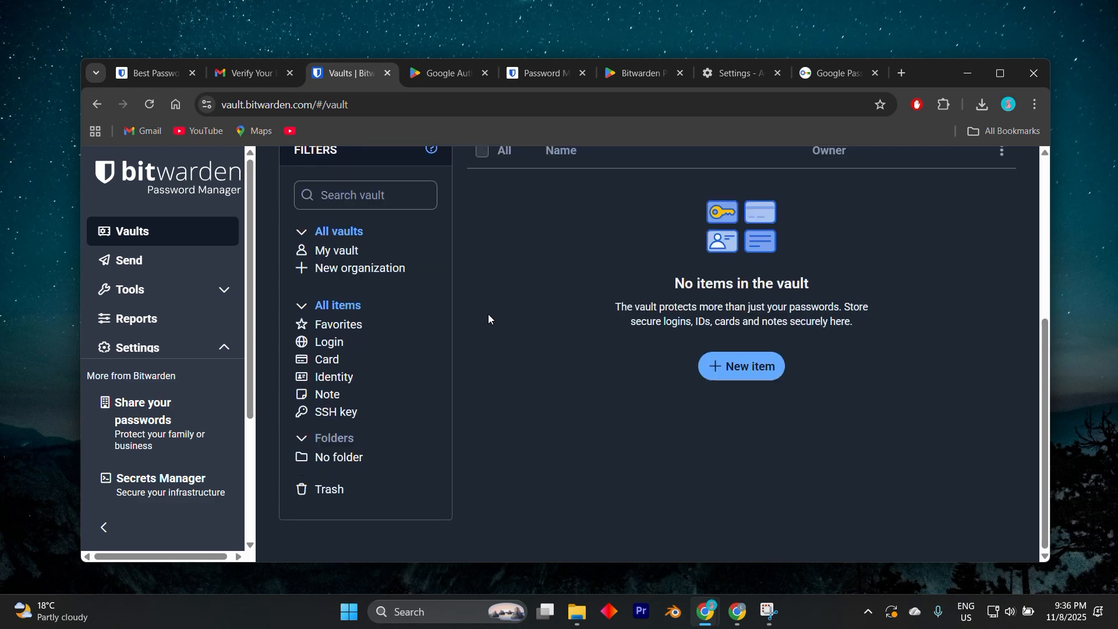
scroll(488, 316, up, 2)
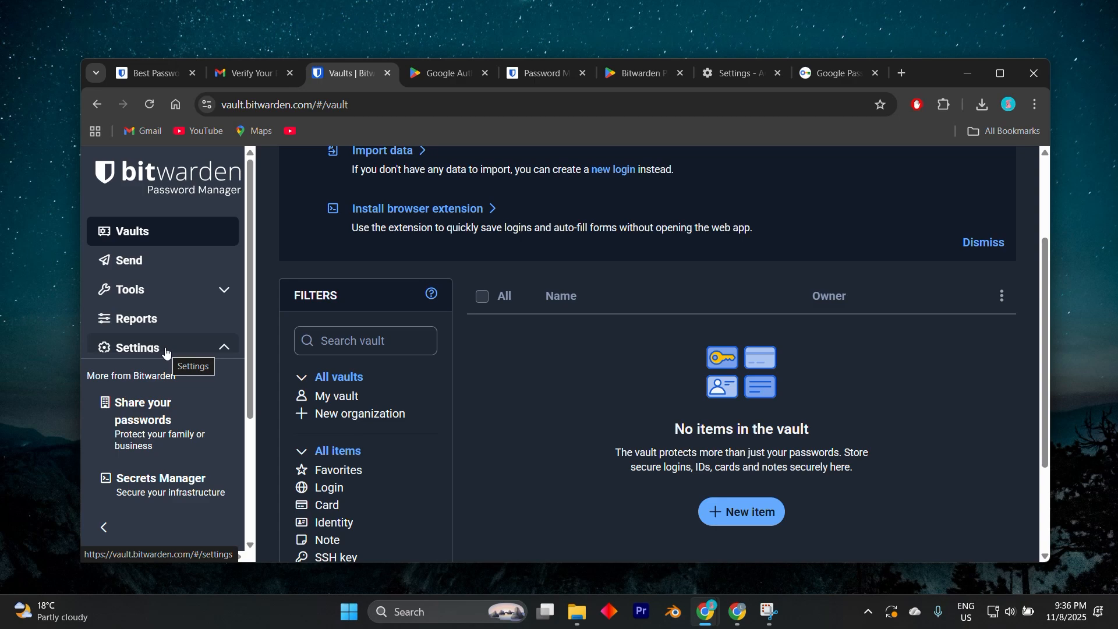
Step: Filter the web vault's items by the Login type and look over the filtered view
scroll(331, 348, down, 3)
click(332, 349)
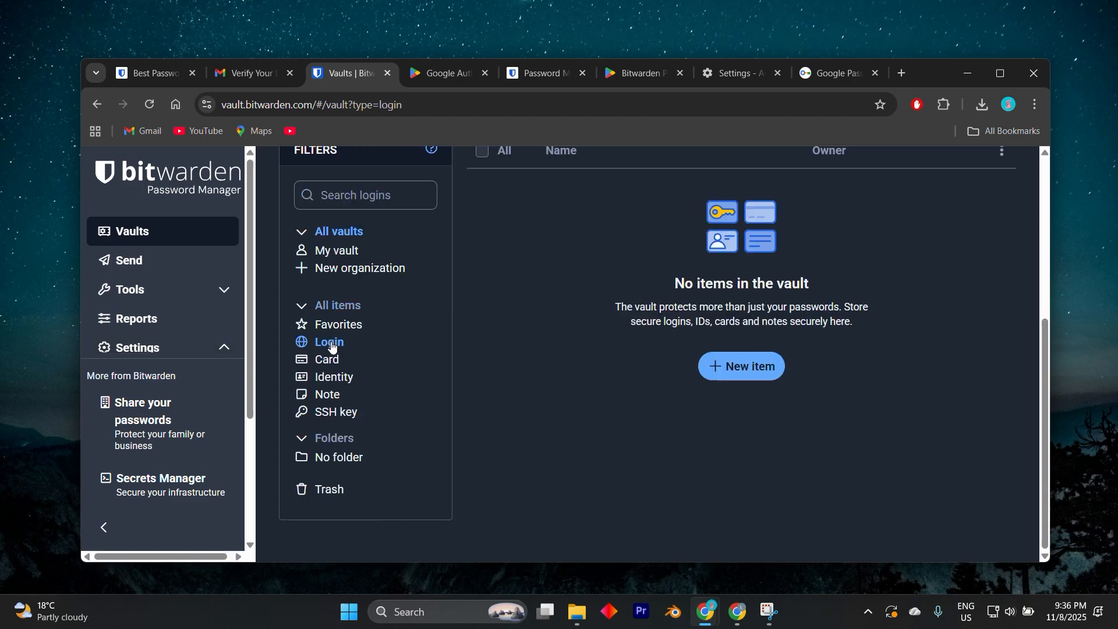
scroll(430, 314, up, 3)
scroll(430, 314, down, 3)
Step: Revisit the Google Password Manager list, Chrome's Autofill and passwords settings and Bitwarden's browser extensions help page
click(443, 71)
click(550, 71)
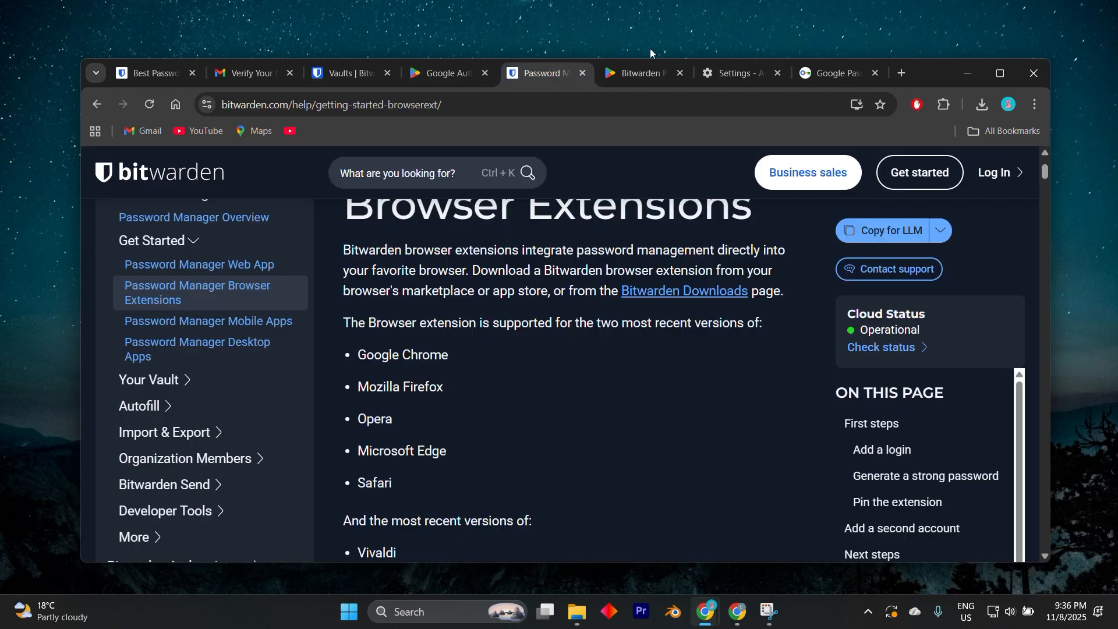
click(840, 75)
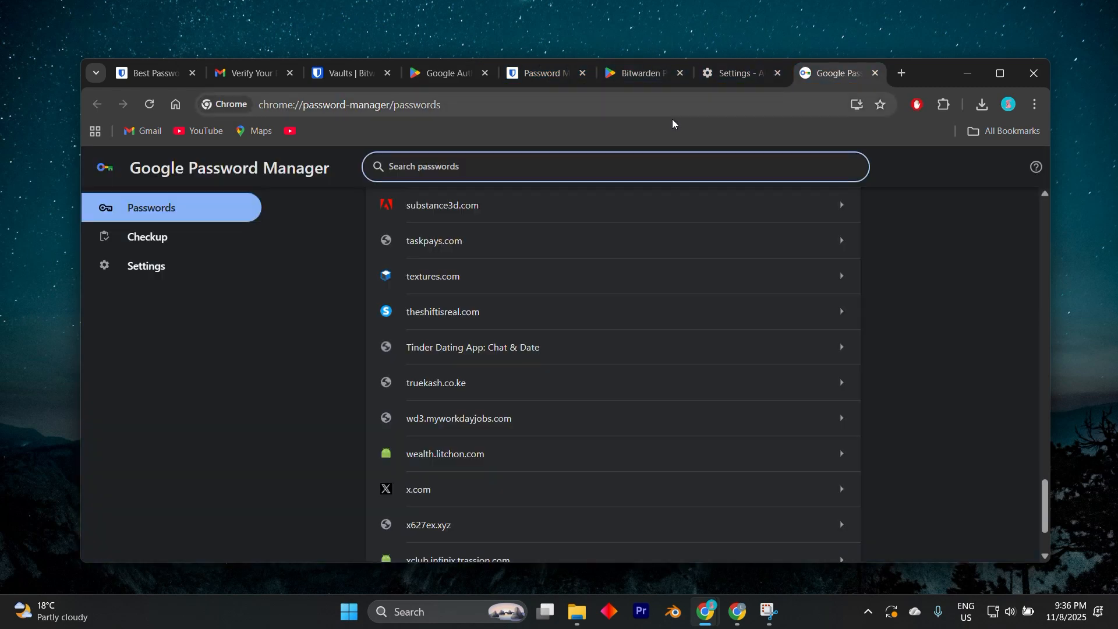
click(717, 71)
click(539, 78)
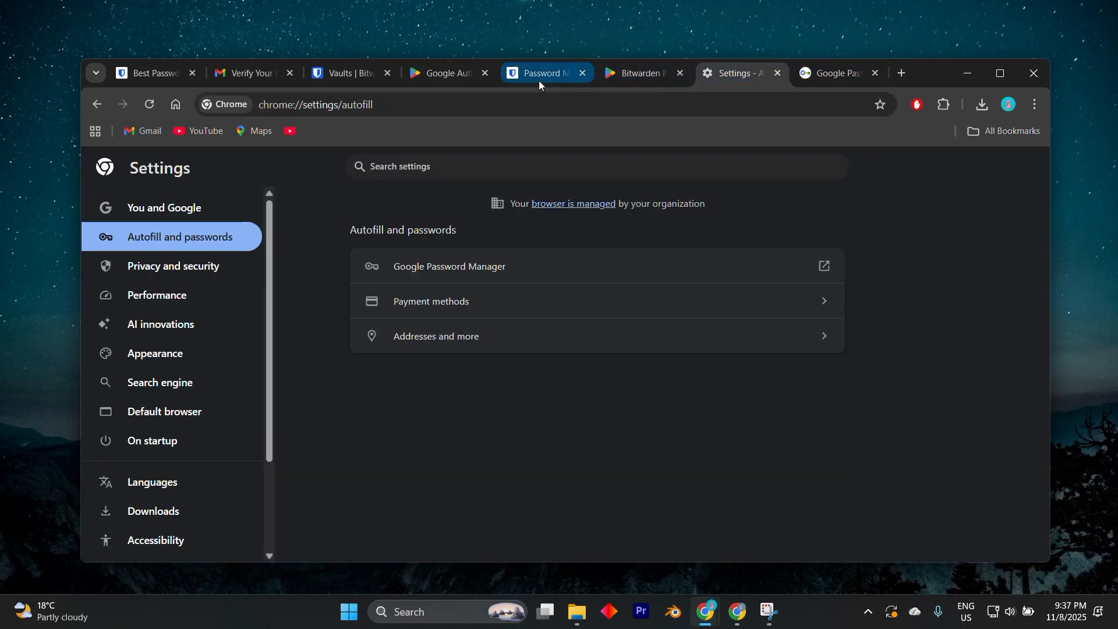
scroll(583, 312, up, 3)
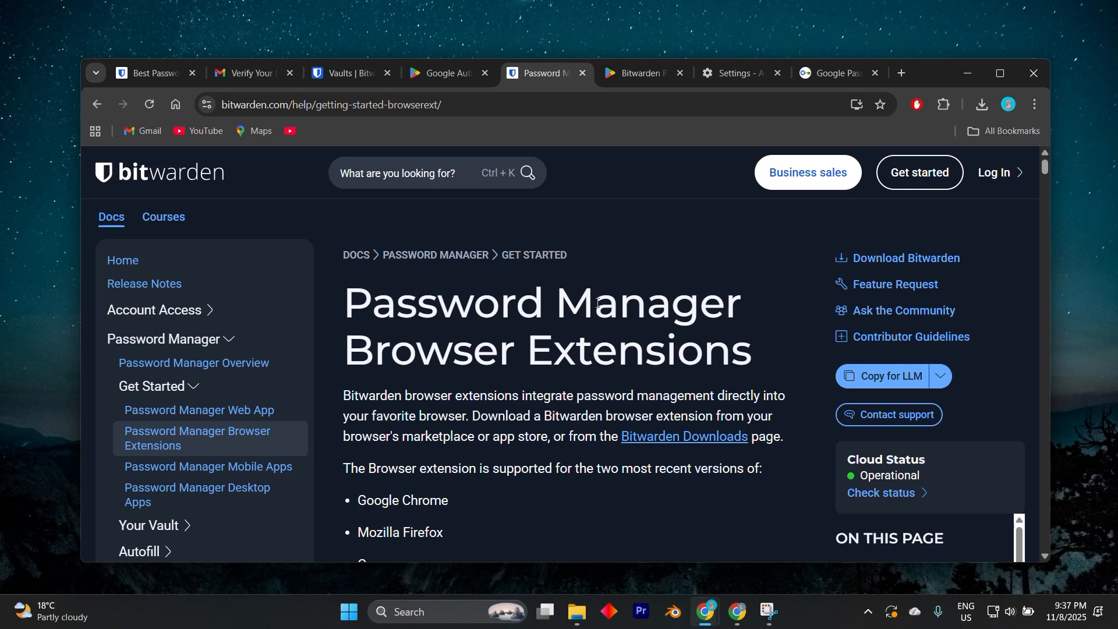
Step: Return to the web vault and bring up the login form of the Bitwarden browser extension
click(344, 73)
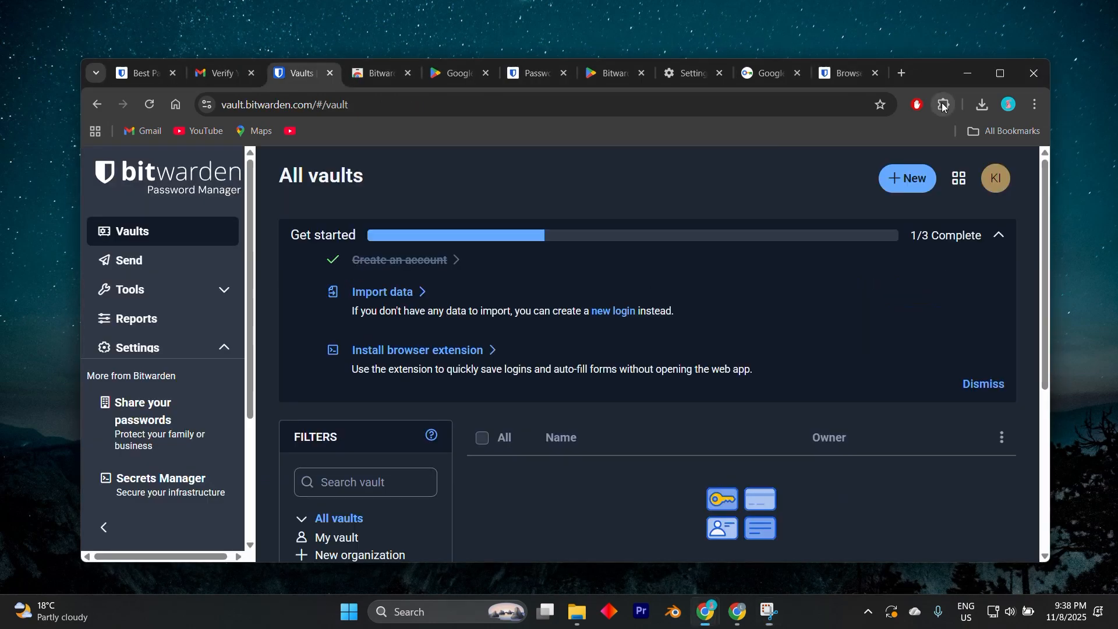
click(944, 104)
click(829, 253)
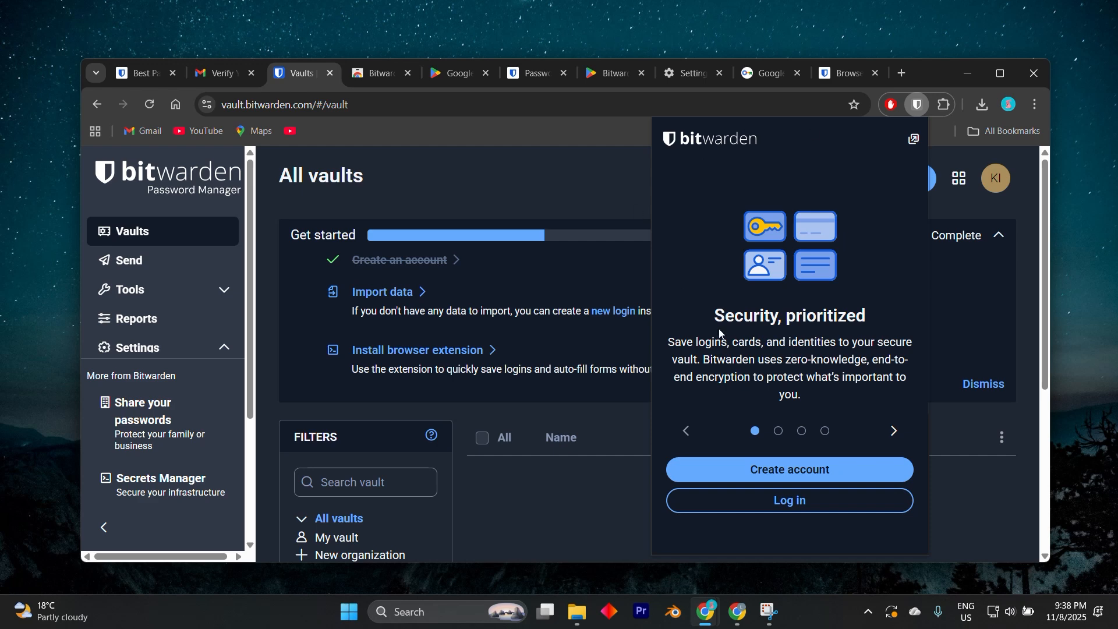
click(774, 499)
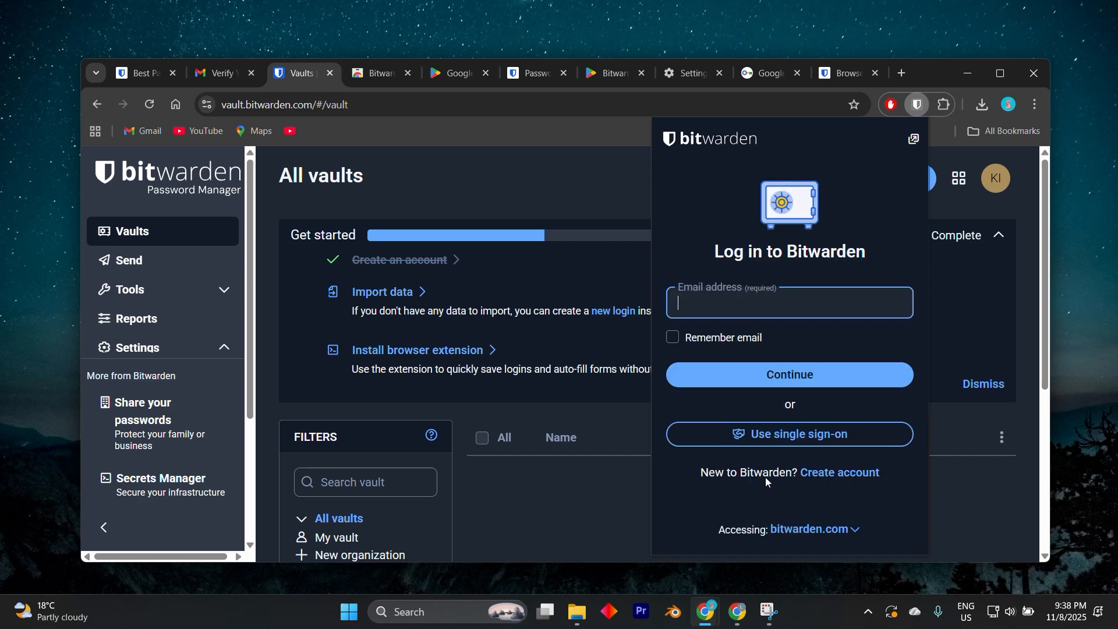
click(477, 27)
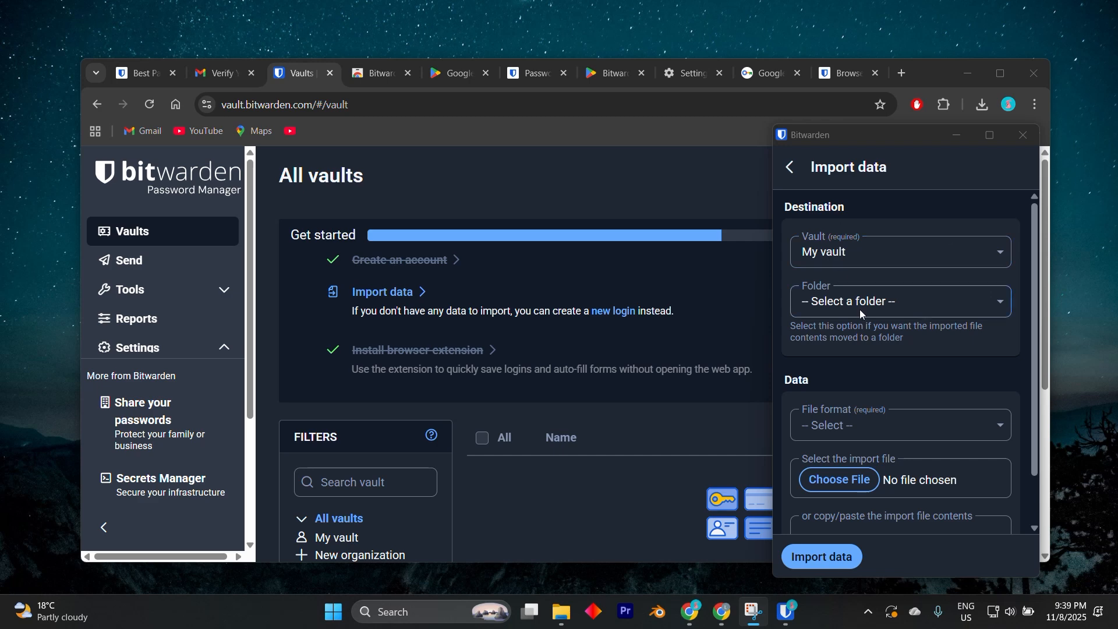
Step: Review the extension's Import data form, go back to its vault and dismiss the Import existing passwords card
scroll(860, 309, down, 1)
scroll(850, 312, up, 1)
click(789, 169)
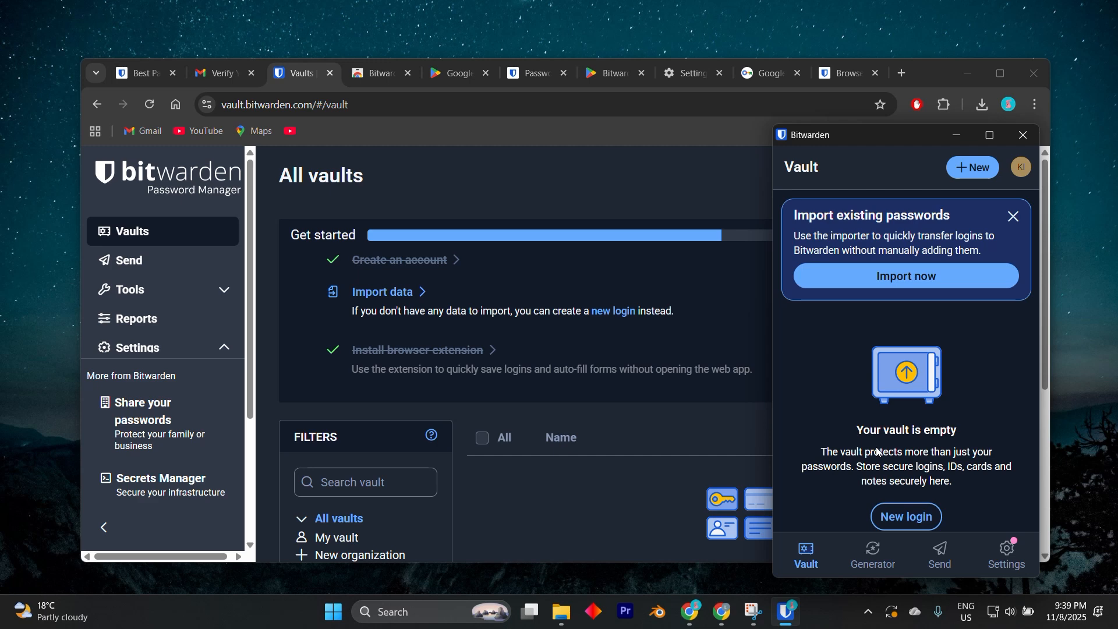
click(486, 33)
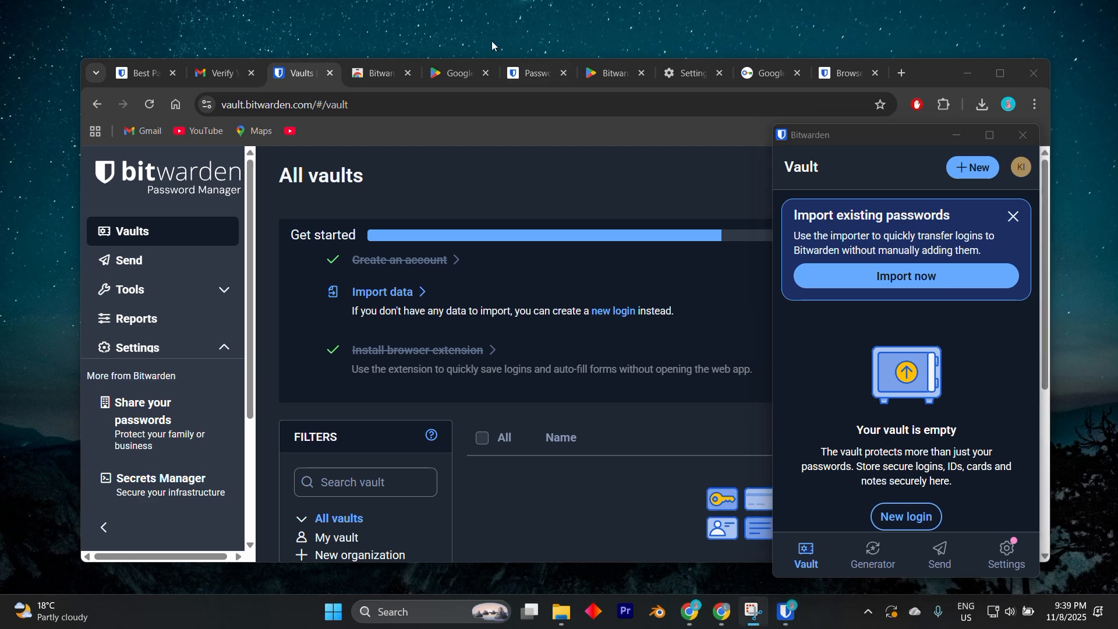
click(1014, 216)
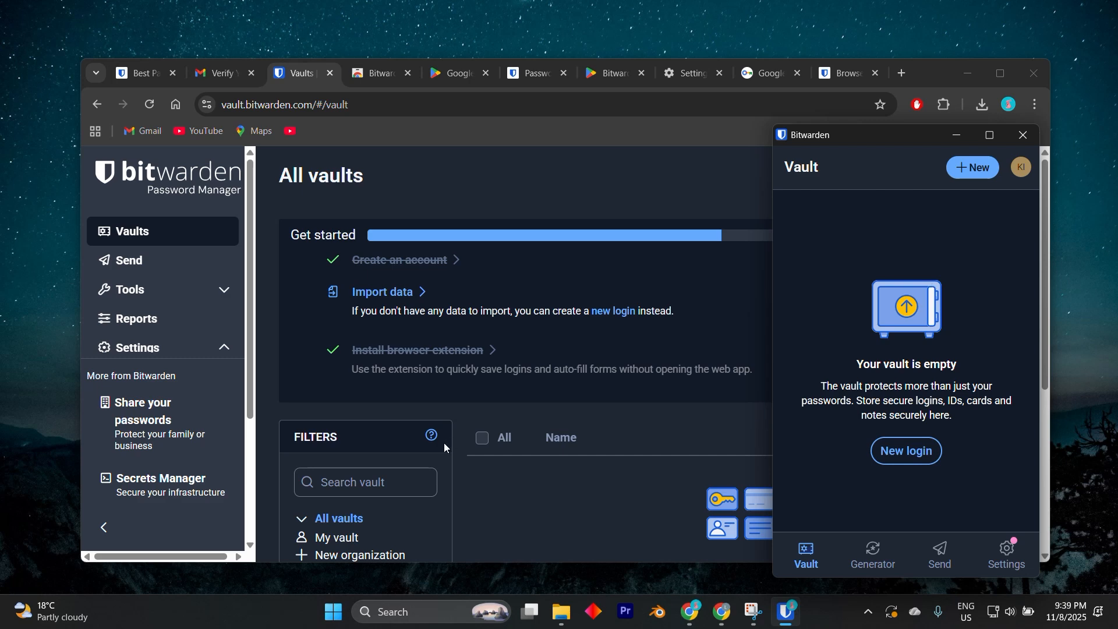
Step: Restrict the web vault's item list to logins
scroll(444, 443, down, 3)
click(333, 412)
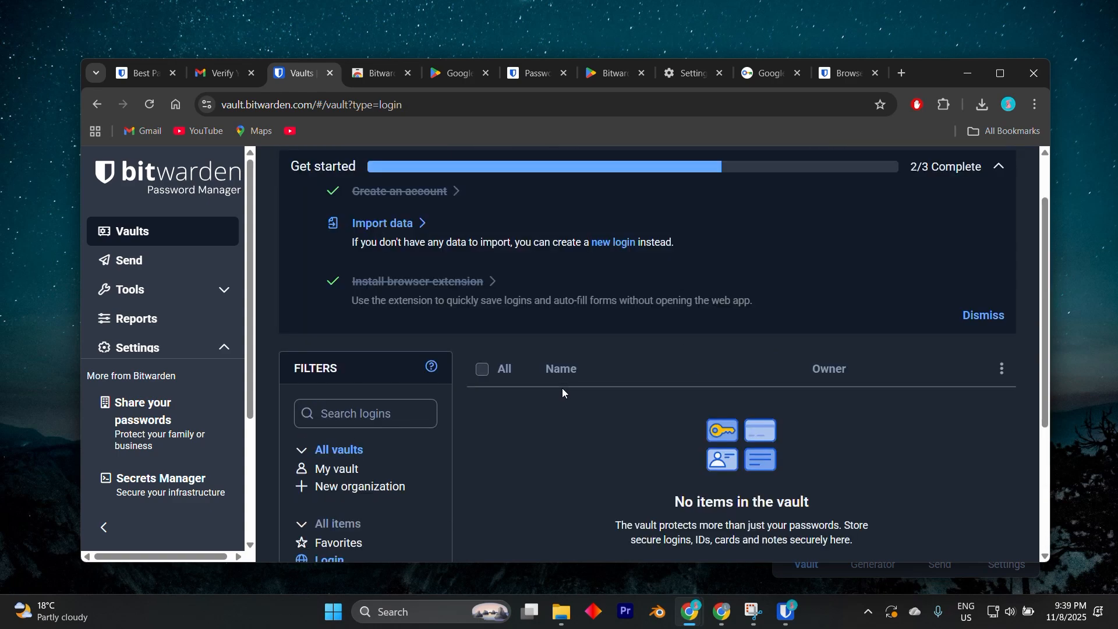
Step: Reopen the Bitwarden extension, leave its import form and look at the item types available for a new vault entry
click(944, 105)
click(848, 257)
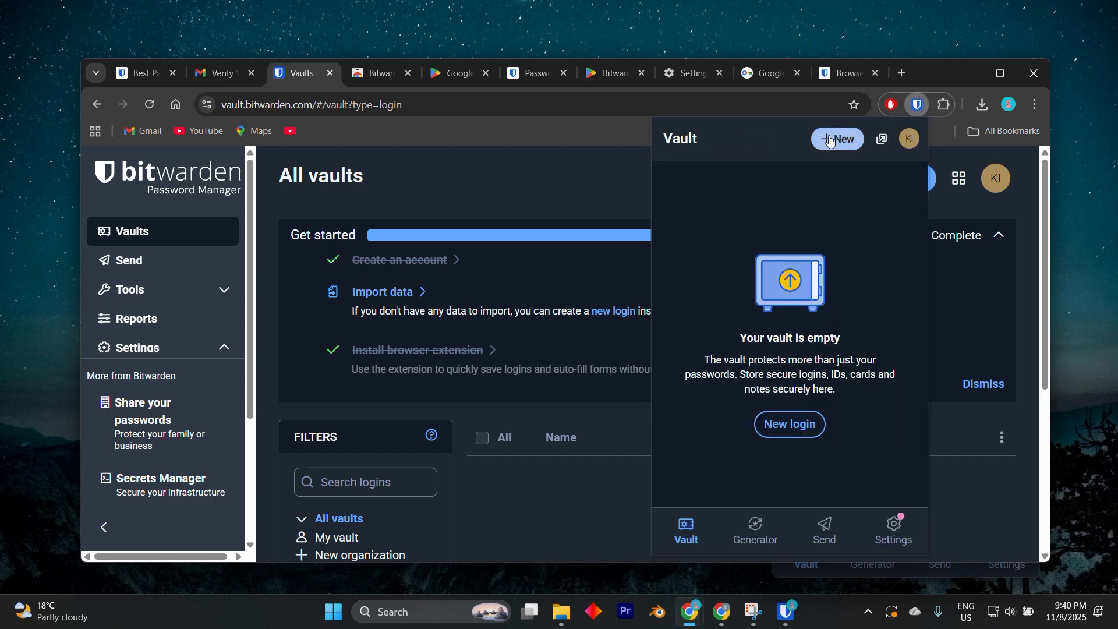
click(831, 141)
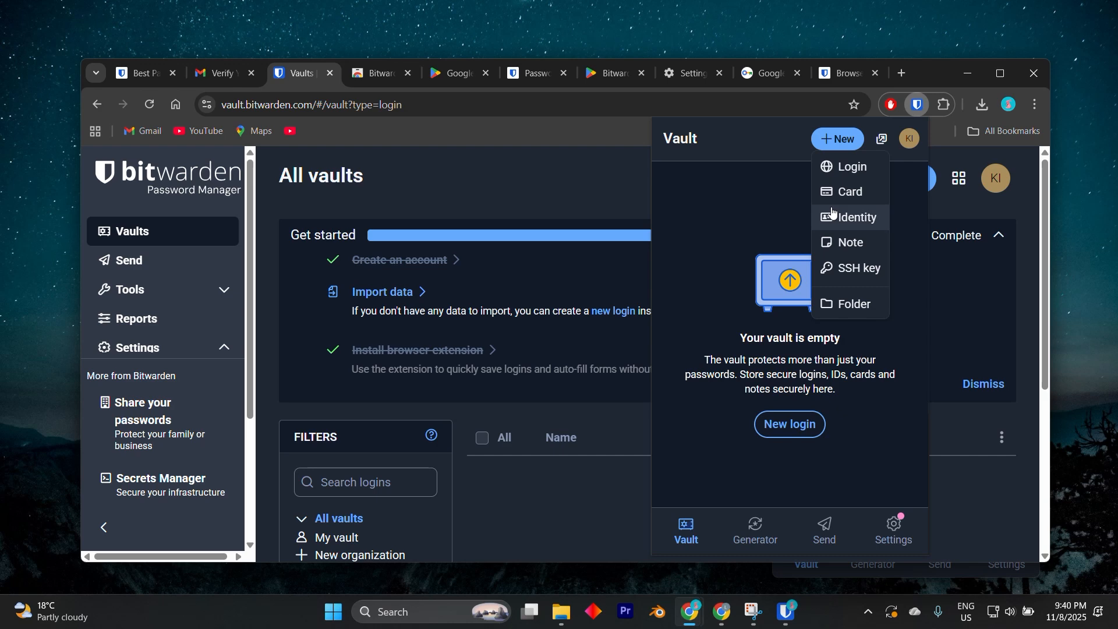
click(758, 538)
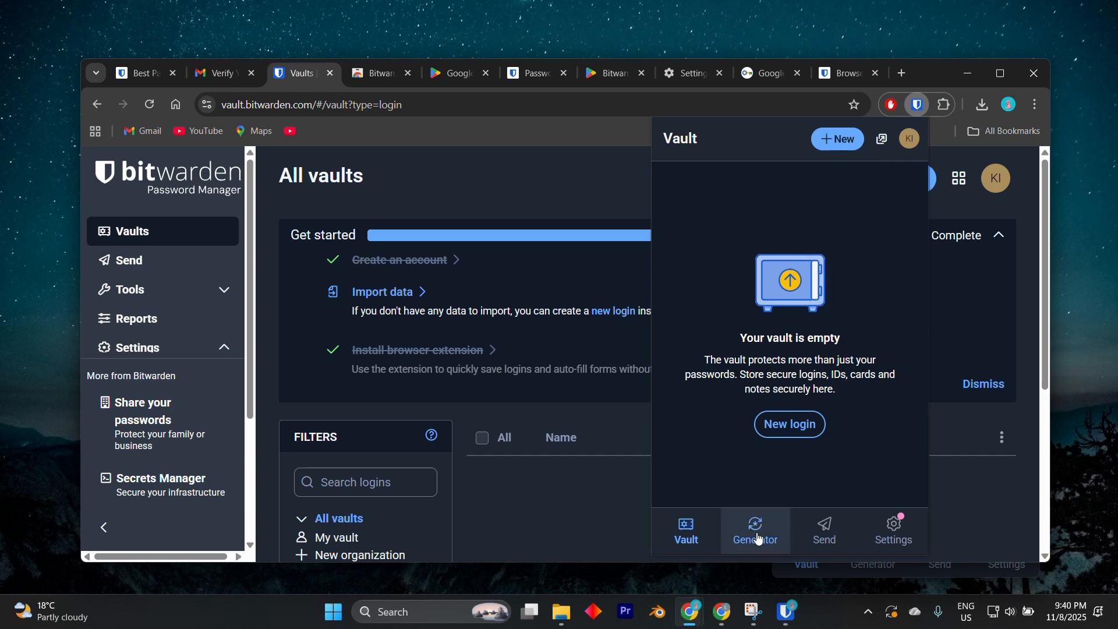
Step: Examine the extension's password generator, including its length, character set, minimum count and ambiguous character options
click(757, 538)
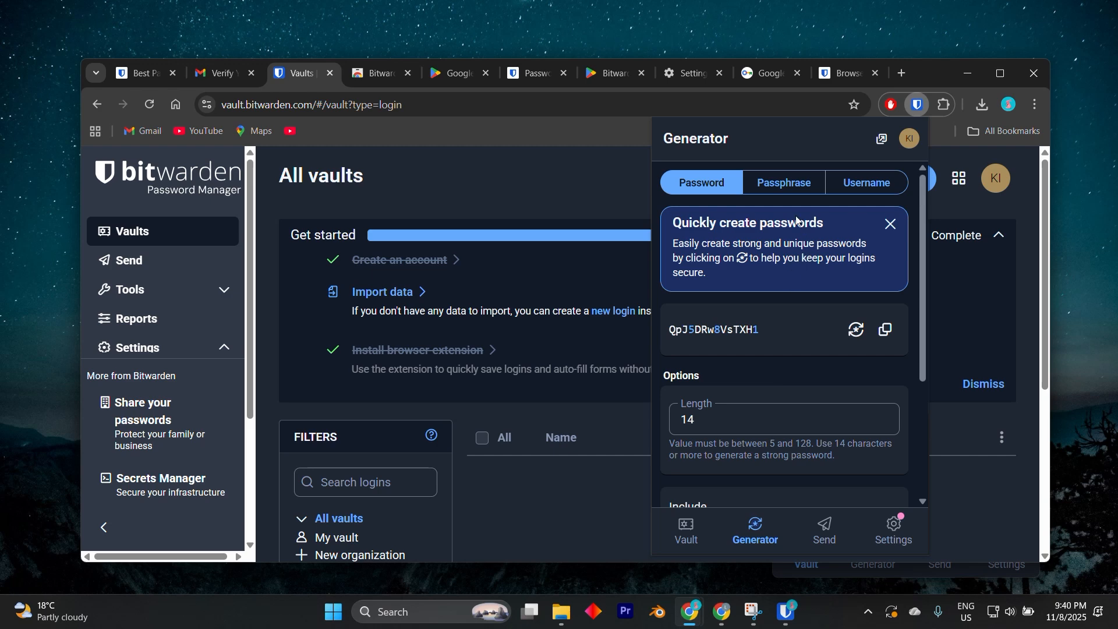
scroll(788, 266, down, 3)
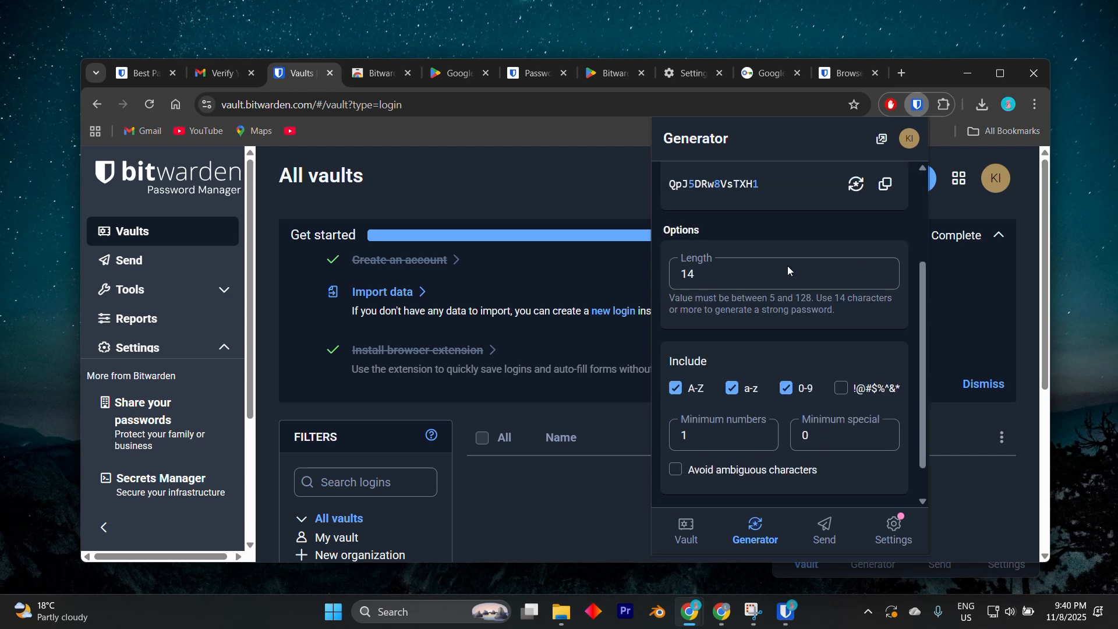
click(779, 269)
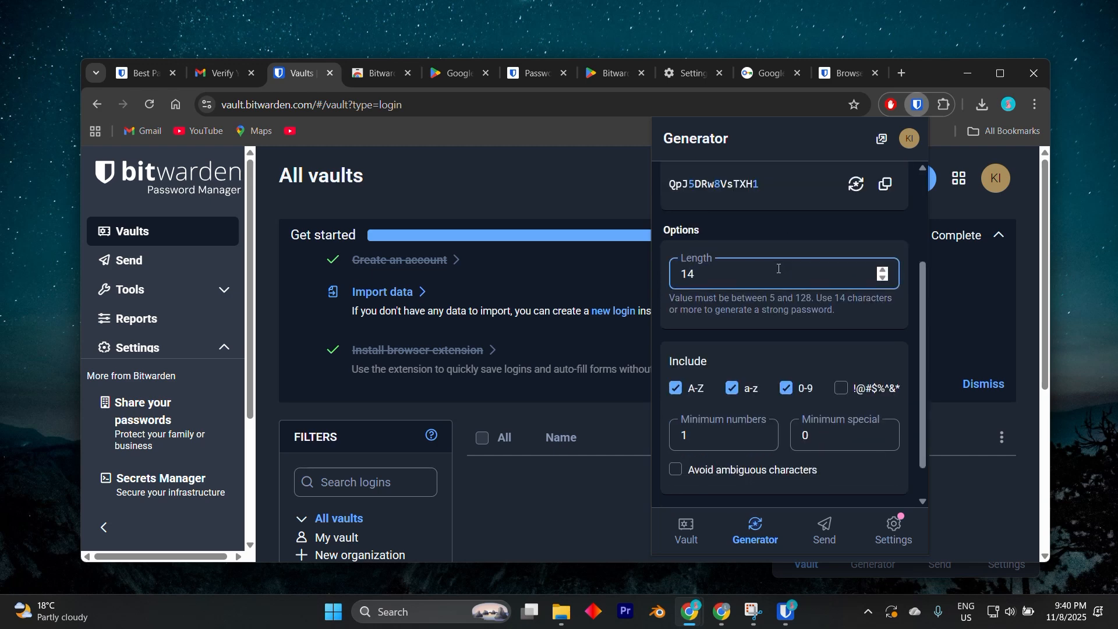
scroll(792, 289, down, 1)
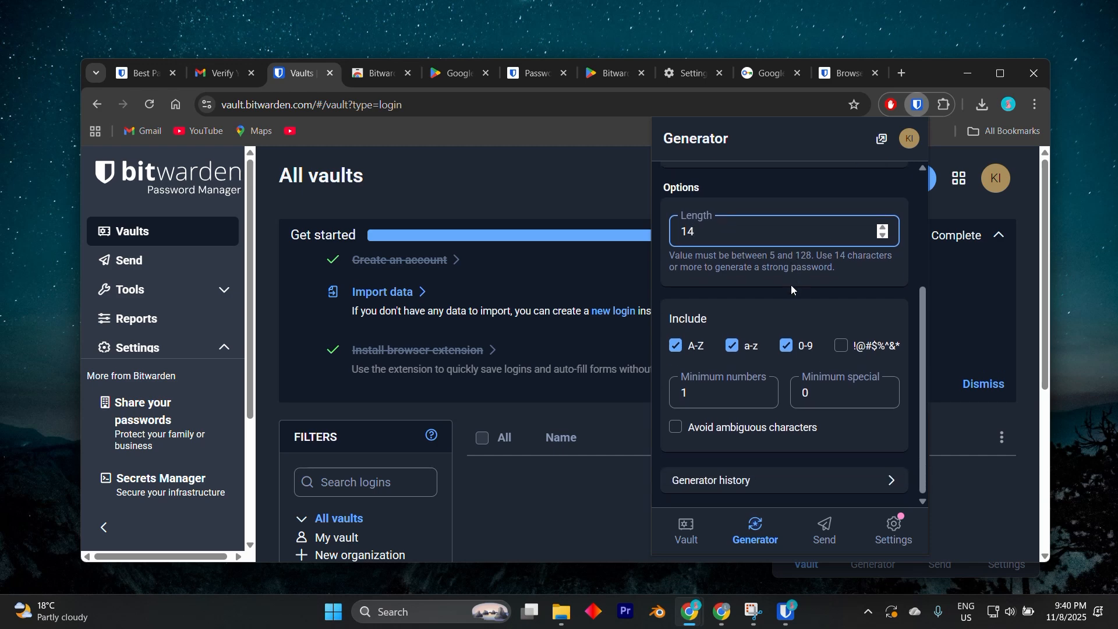
scroll(791, 284, up, 4)
click(792, 316)
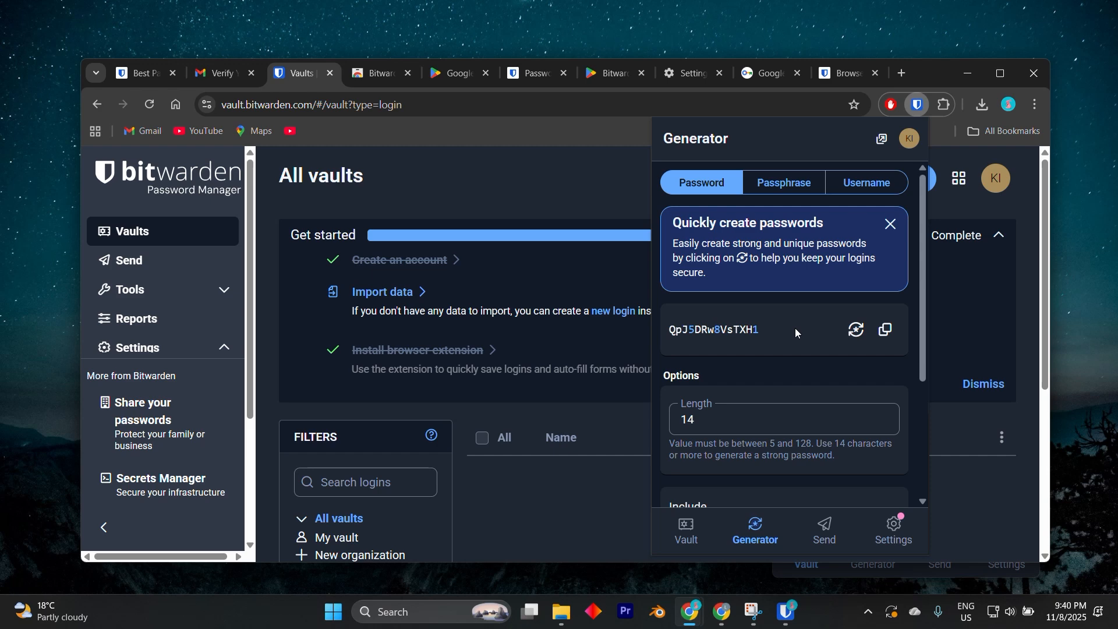
click(465, 302)
Step: Read the integrated authenticator help page on generating TOTP codes, including the QR code instructions for mobile and the browser extension
scroll(465, 303, down, 5)
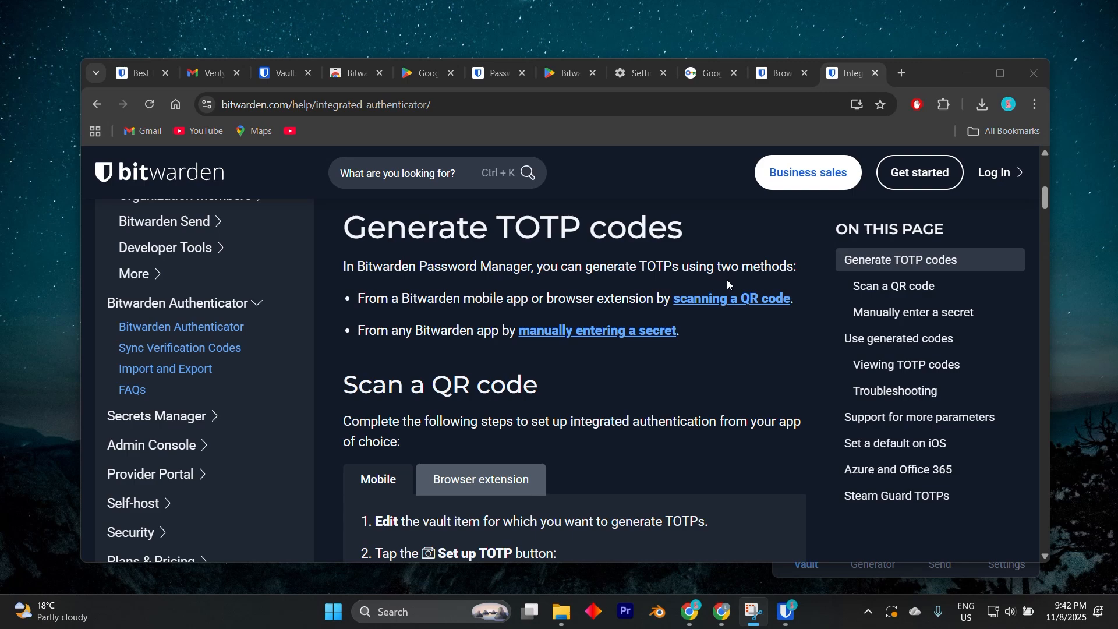
scroll(727, 280, down, 2)
scroll(727, 279, down, 5)
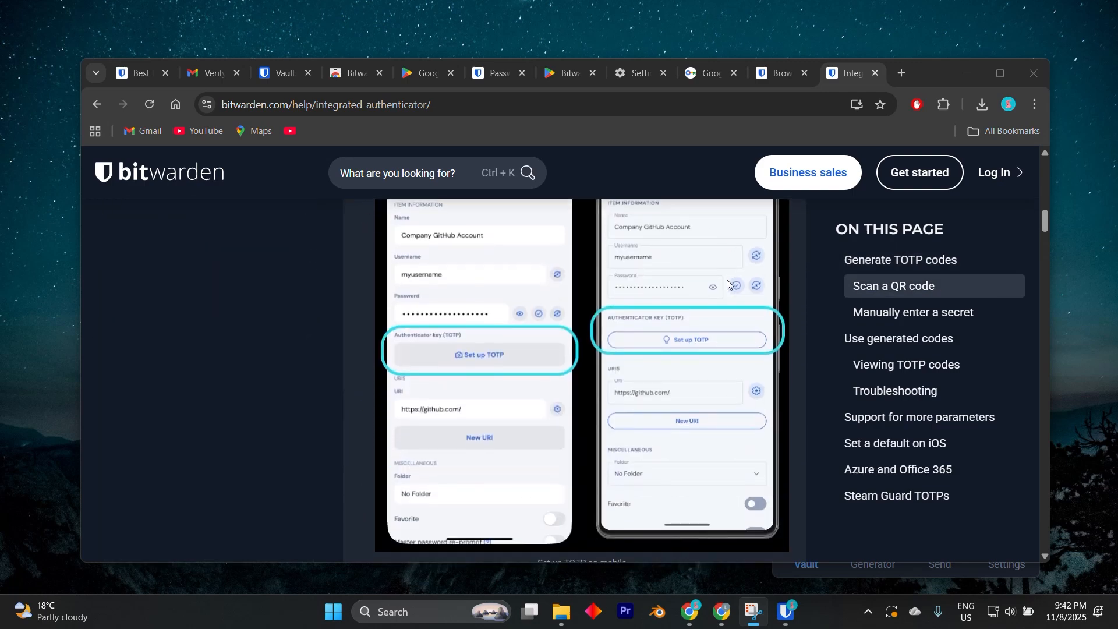
scroll(727, 284, down, 3)
scroll(721, 289, up, 6)
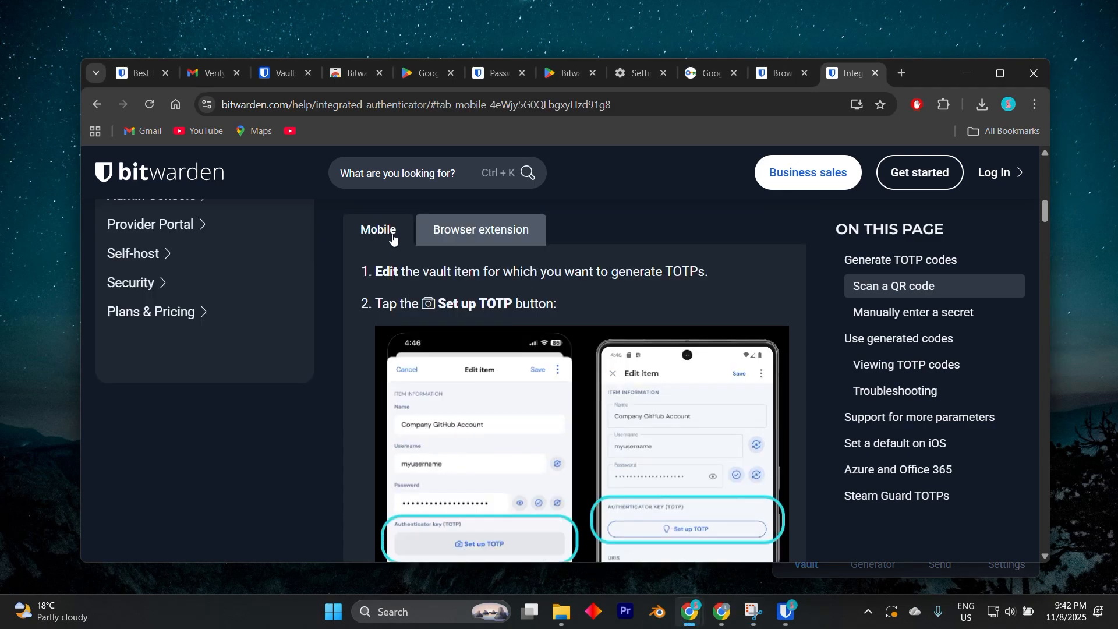
click(504, 233)
scroll(527, 314, down, 1)
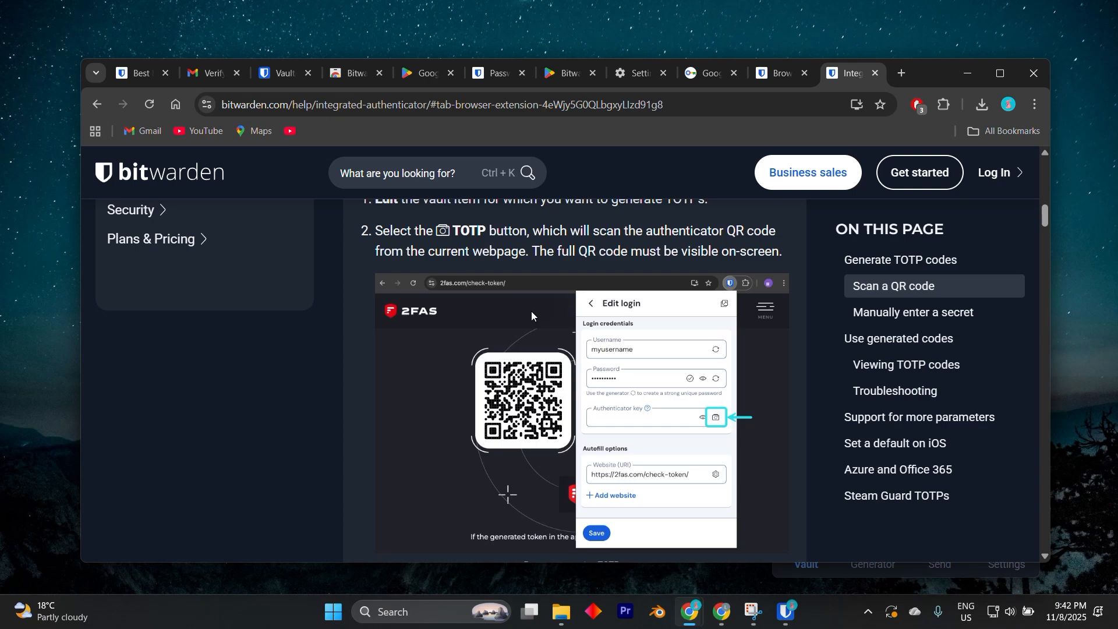
scroll(531, 311, down, 1)
scroll(531, 312, up, 1)
scroll(531, 312, up, 1)
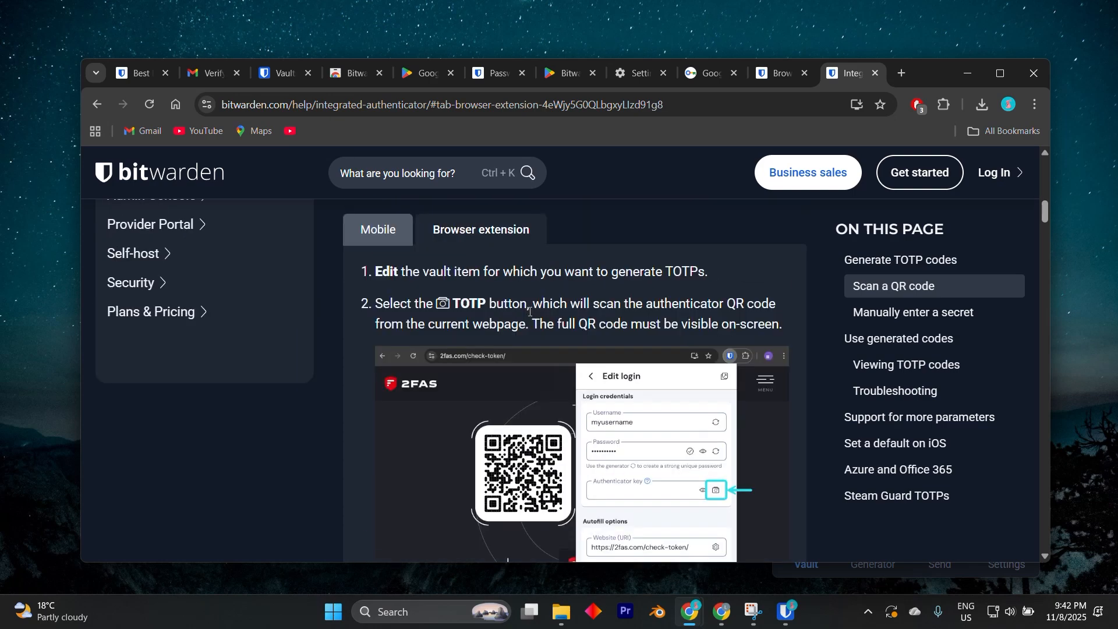
scroll(530, 312, down, 1)
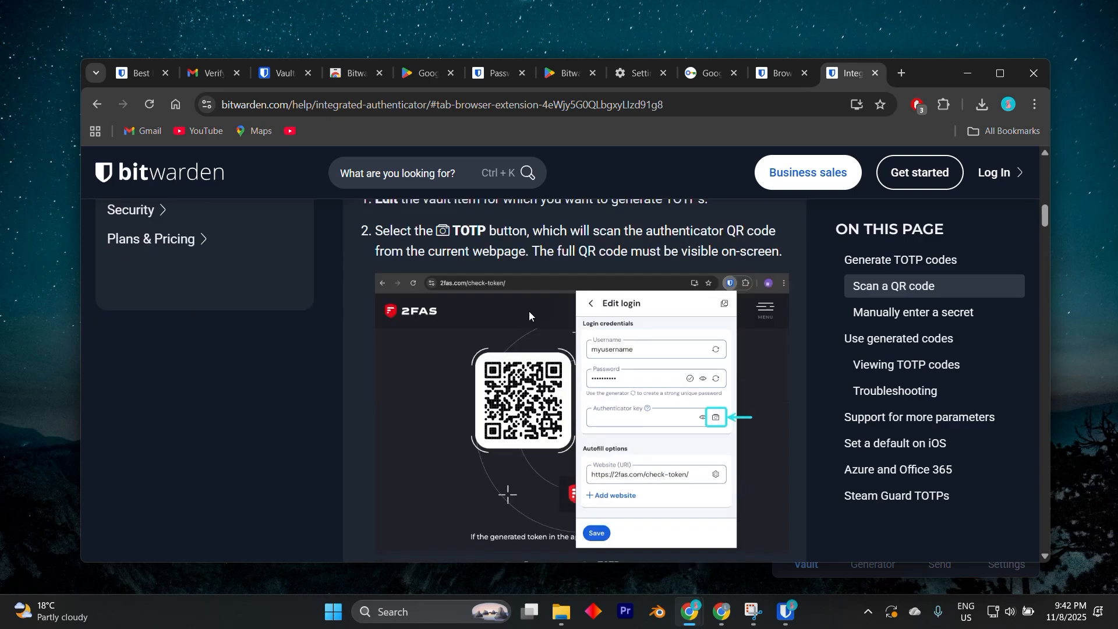
Step: Read the integrated authenticator help on saving a scanned code in the browser extension, manually entering a secret and using generated codes
scroll(530, 313, down, 1)
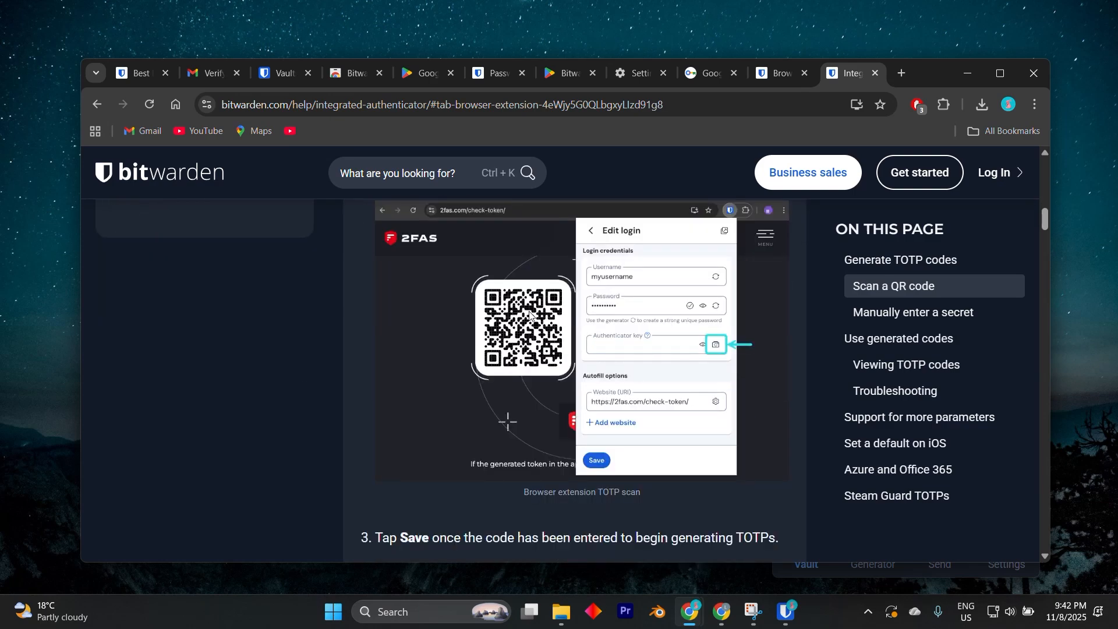
scroll(529, 314, down, 2)
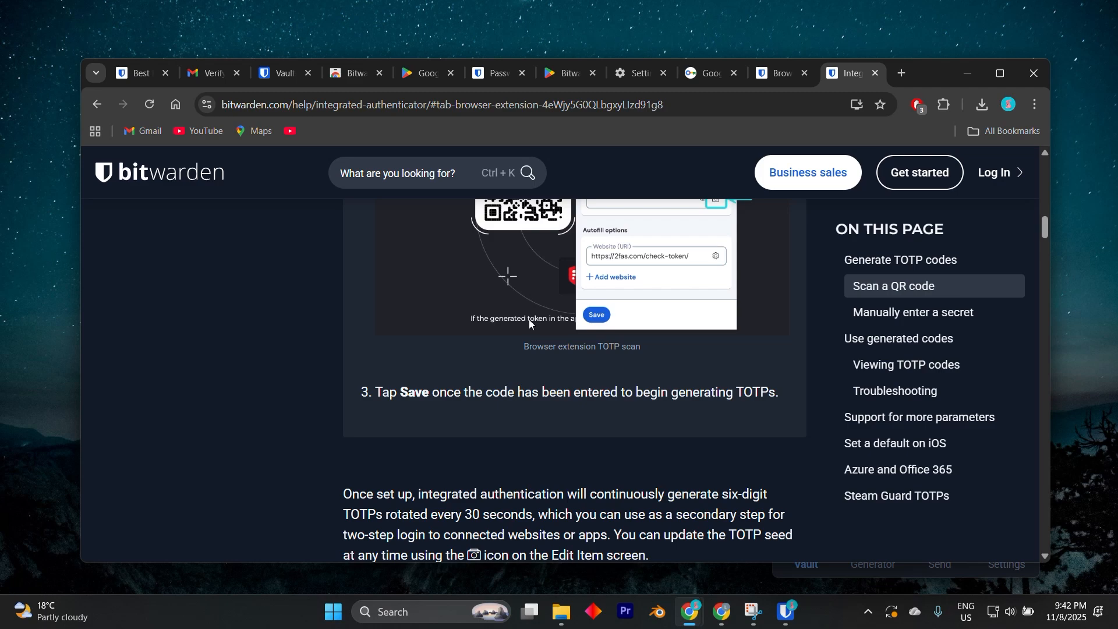
scroll(531, 316, down, 2)
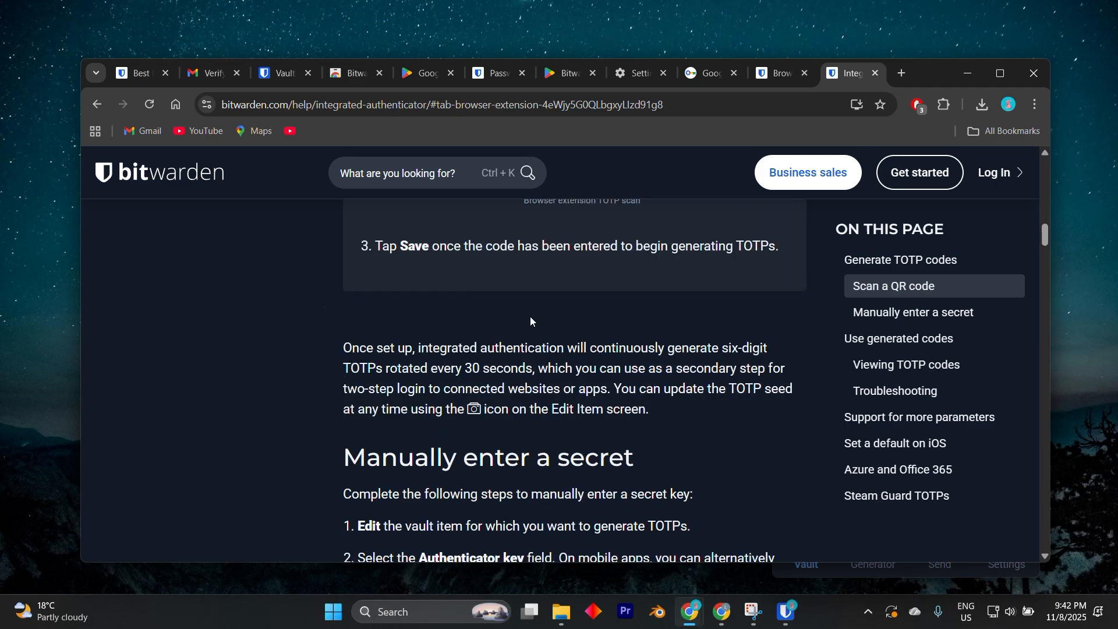
scroll(530, 316, down, 5)
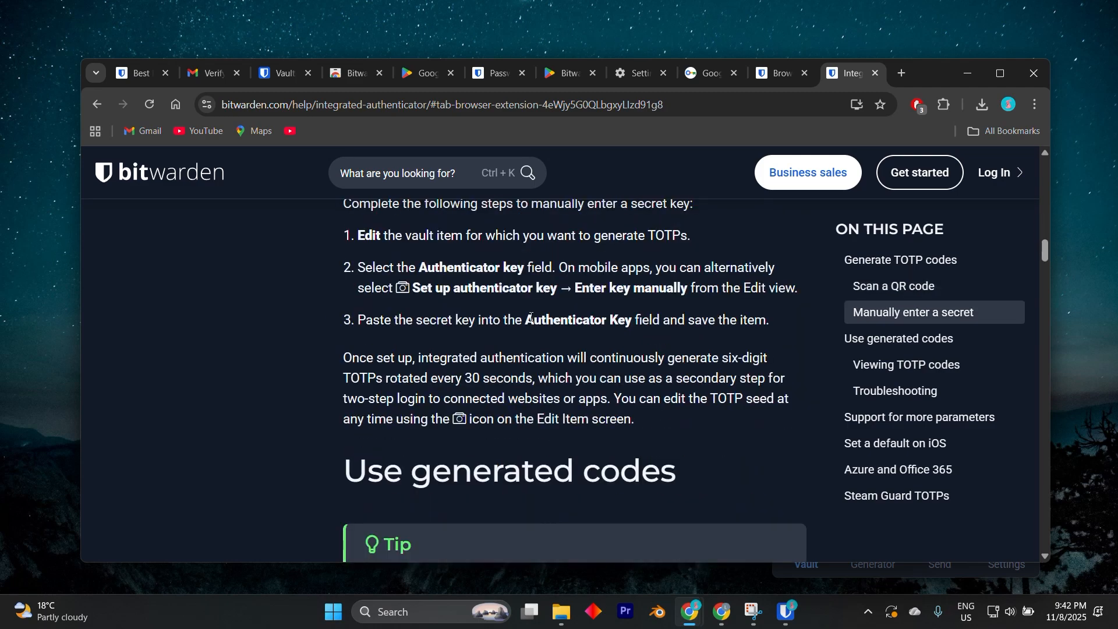
scroll(530, 317, down, 3)
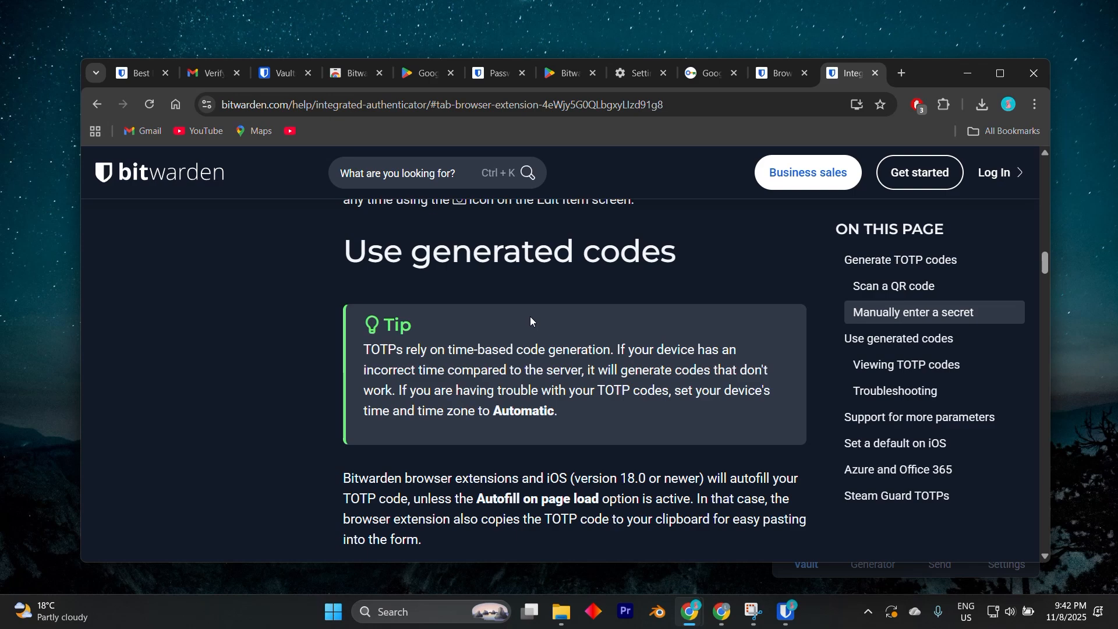
scroll(521, 320, down, 3)
scroll(518, 321, down, 2)
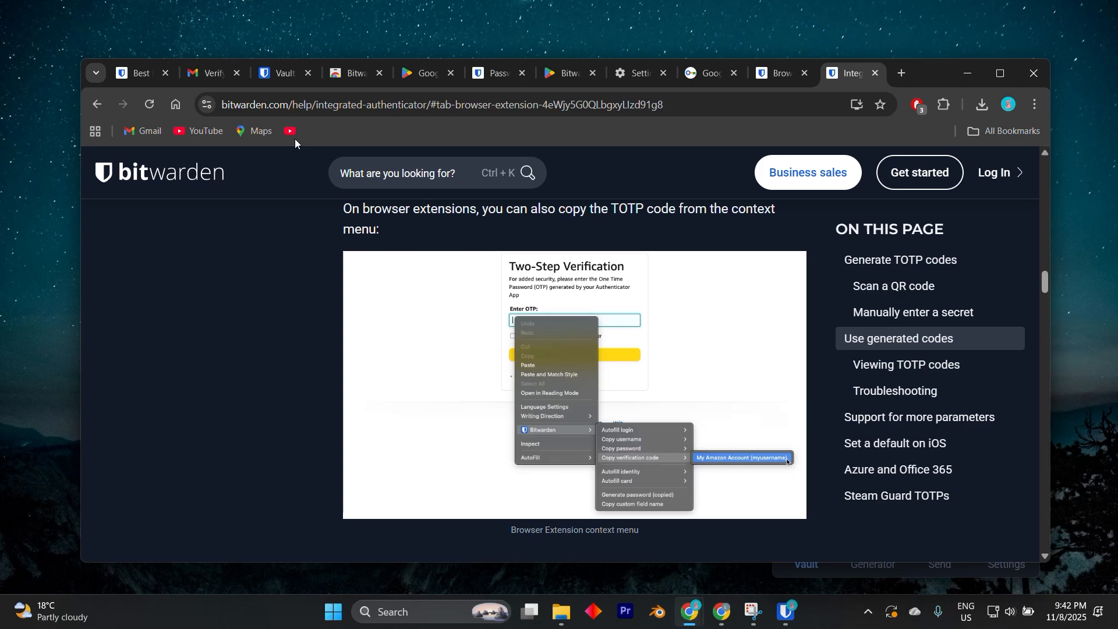
Step: Return to the web vault and look over its getting-started checklist and item filters
click(284, 73)
scroll(472, 295, up, 5)
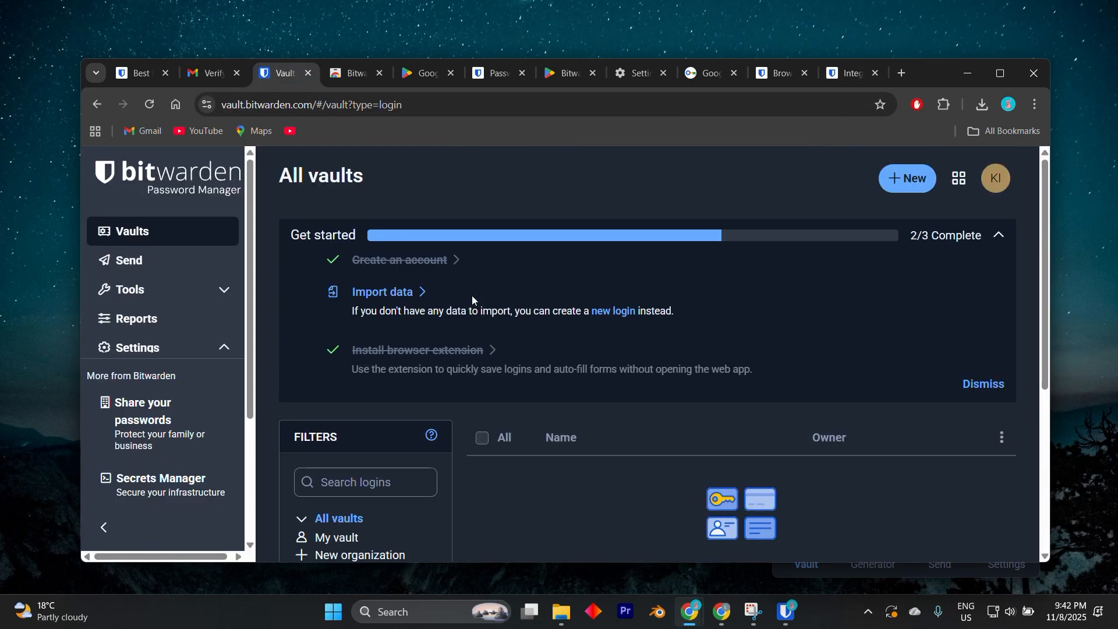
scroll(471, 295, down, 1)
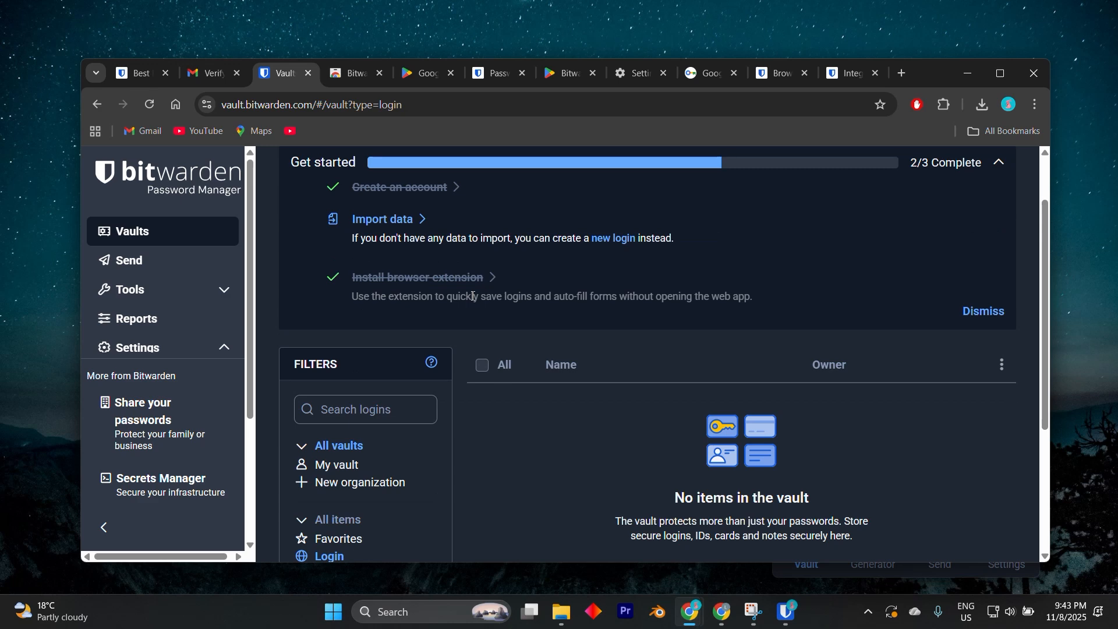
scroll(473, 297, down, 2)
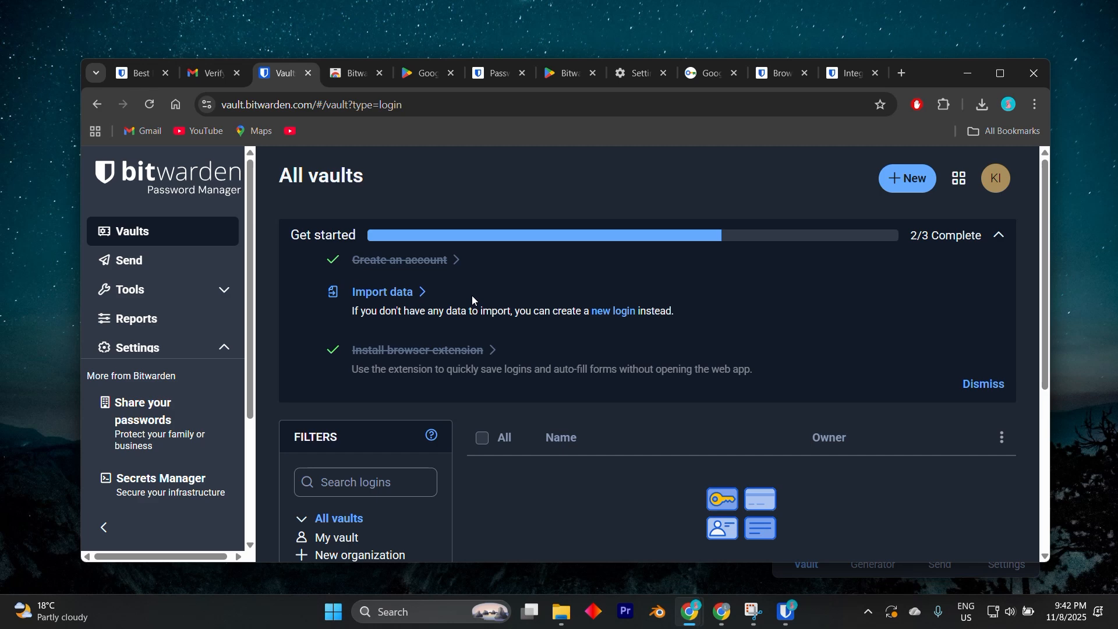
scroll(471, 295, down, 1)
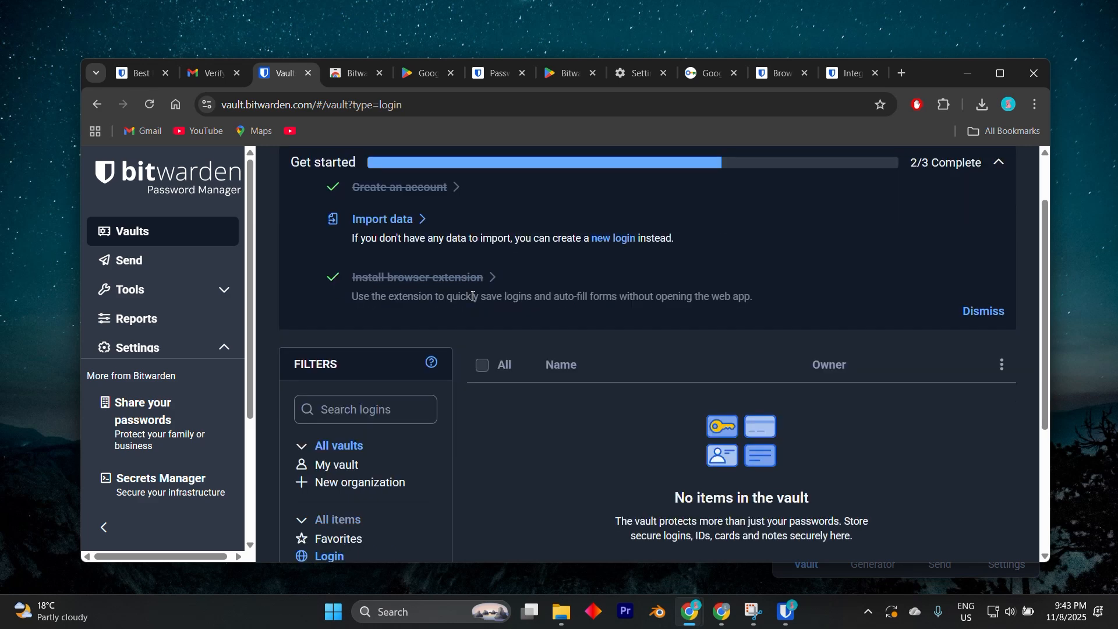
scroll(472, 297, down, 2)
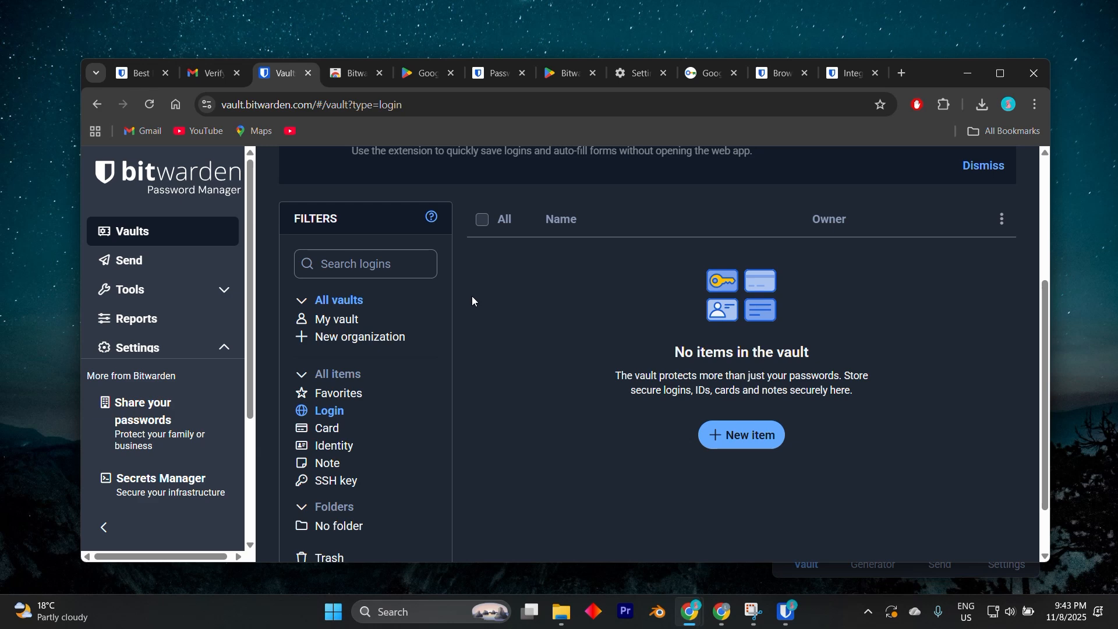
Step: View the web vault filtered by the Card and Identity types, ending with cards in My vault only
click(309, 424)
scroll(309, 424, down, 1)
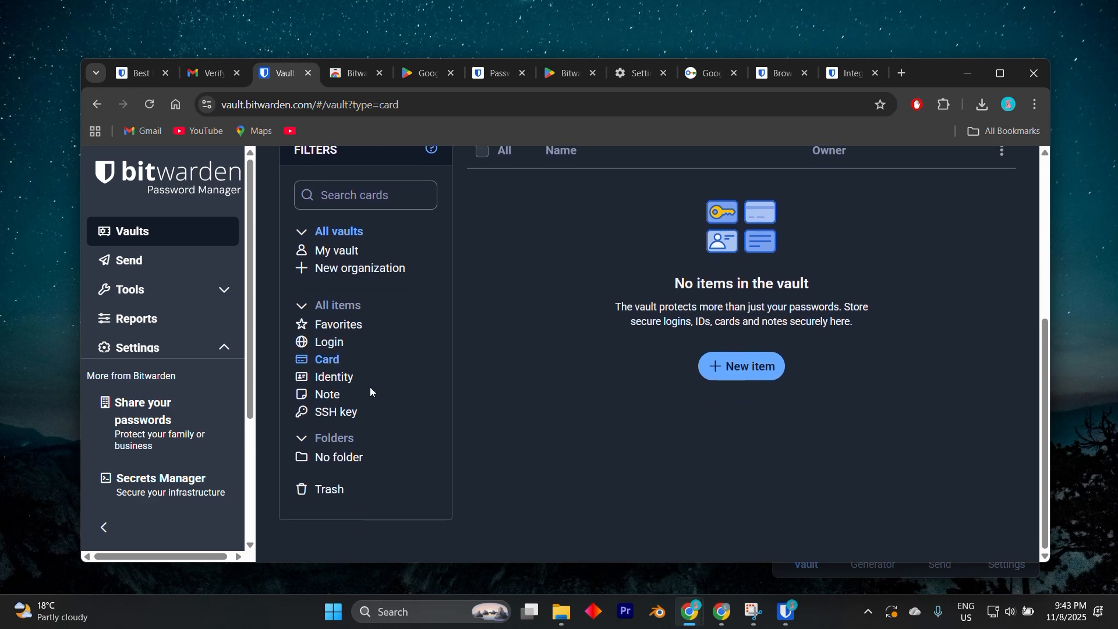
click(335, 380)
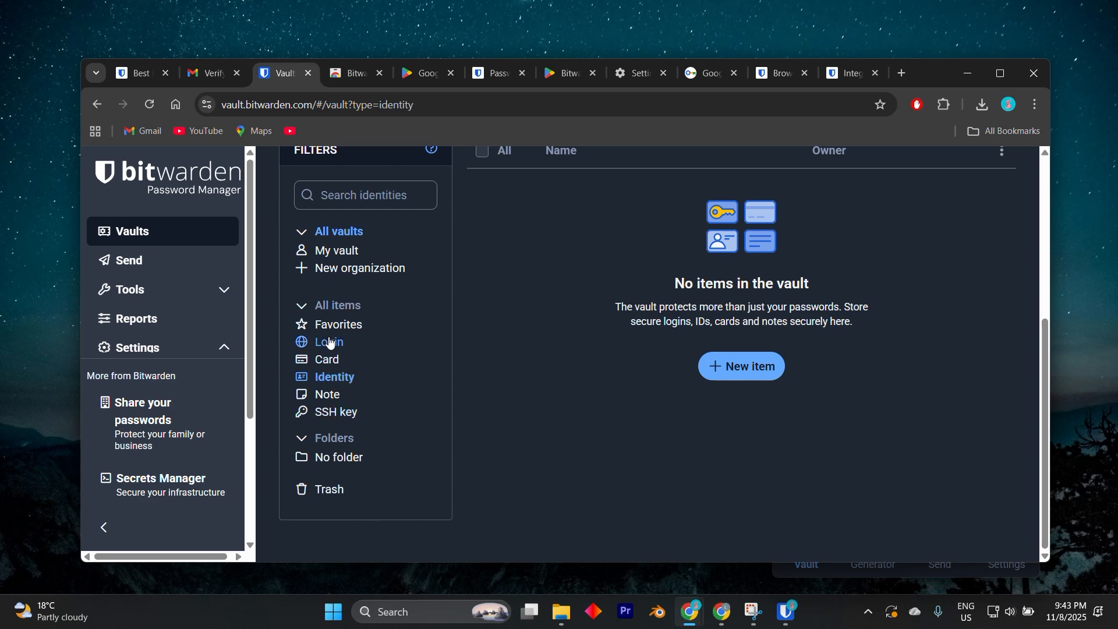
click(325, 362)
scroll(396, 360, up, 3)
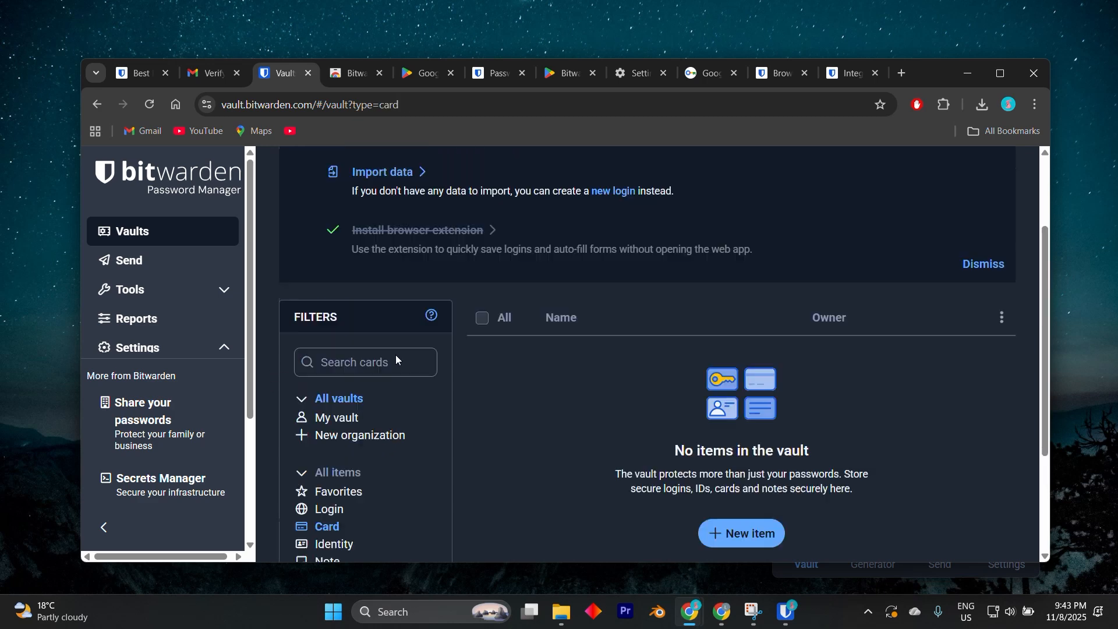
scroll(396, 360, down, 2)
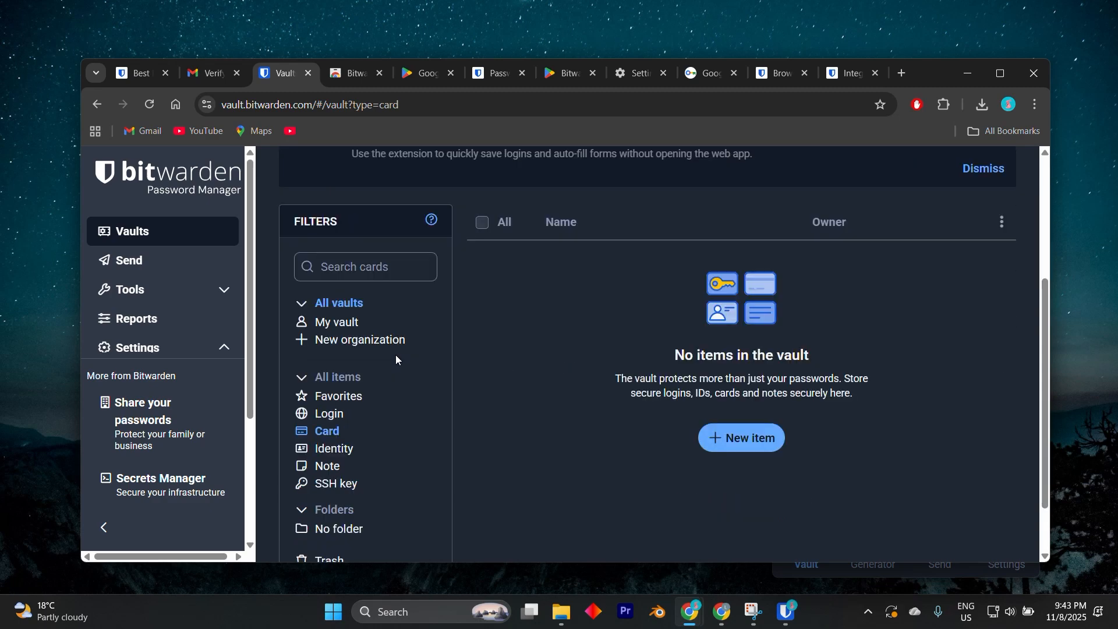
scroll(396, 360, down, 1)
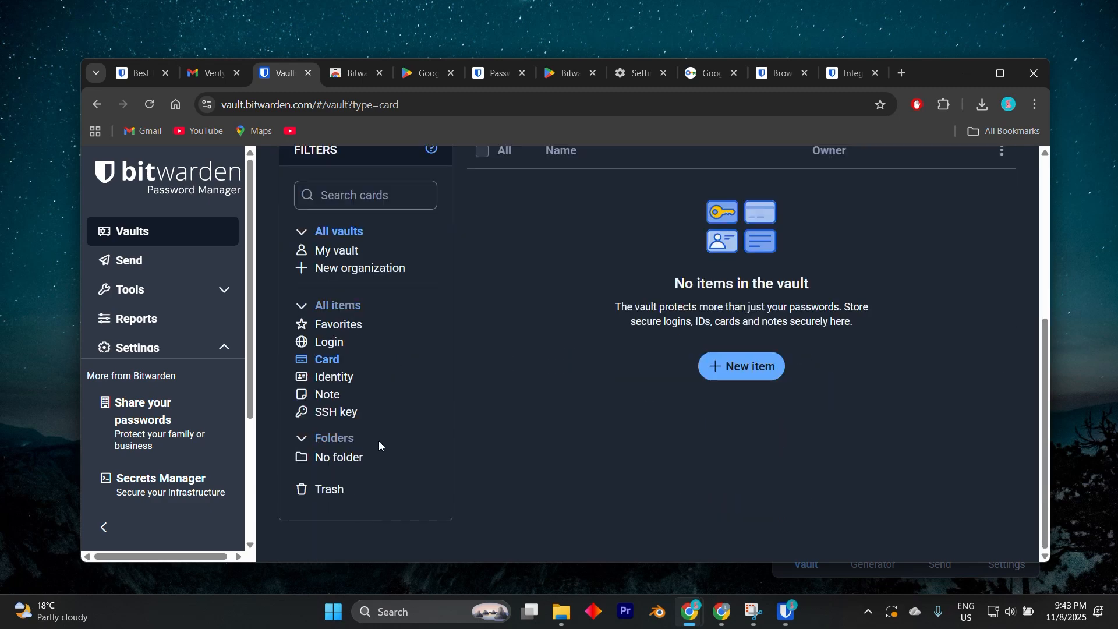
scroll(378, 446, up, 2)
click(357, 318)
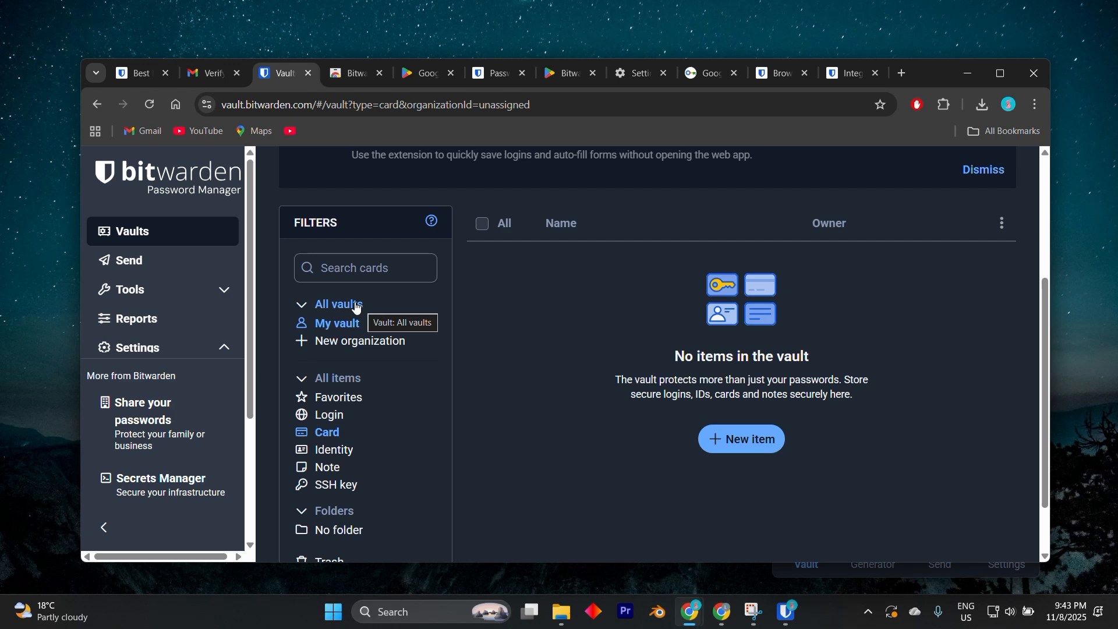
Step: Look at the web vault's Send page for sharing text and files, and return to the unfiltered list of all vaults
click(138, 265)
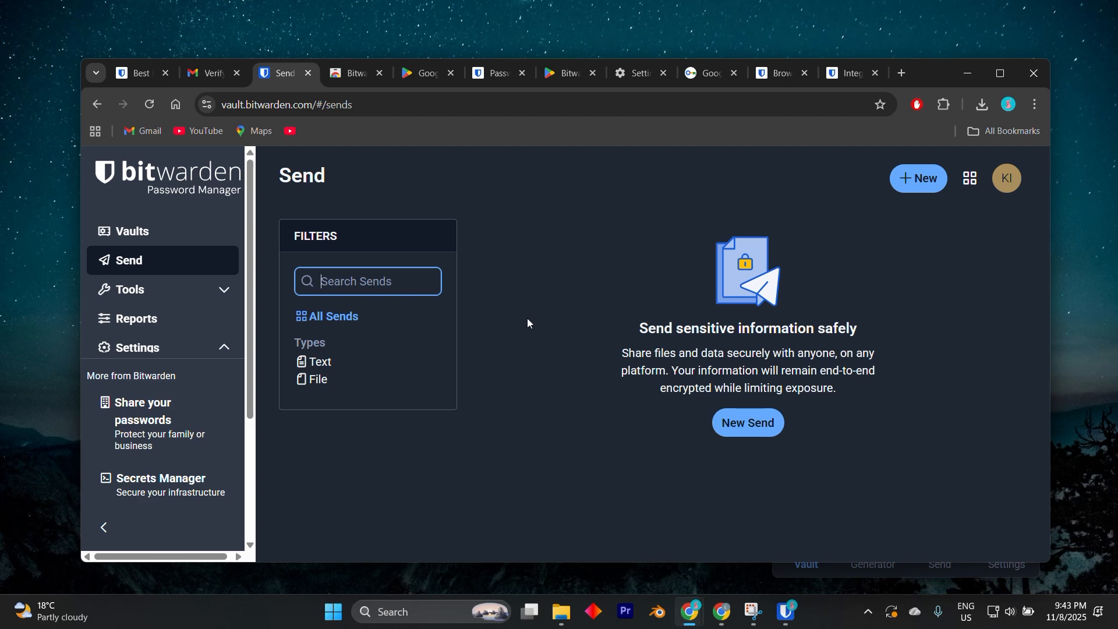
click(117, 235)
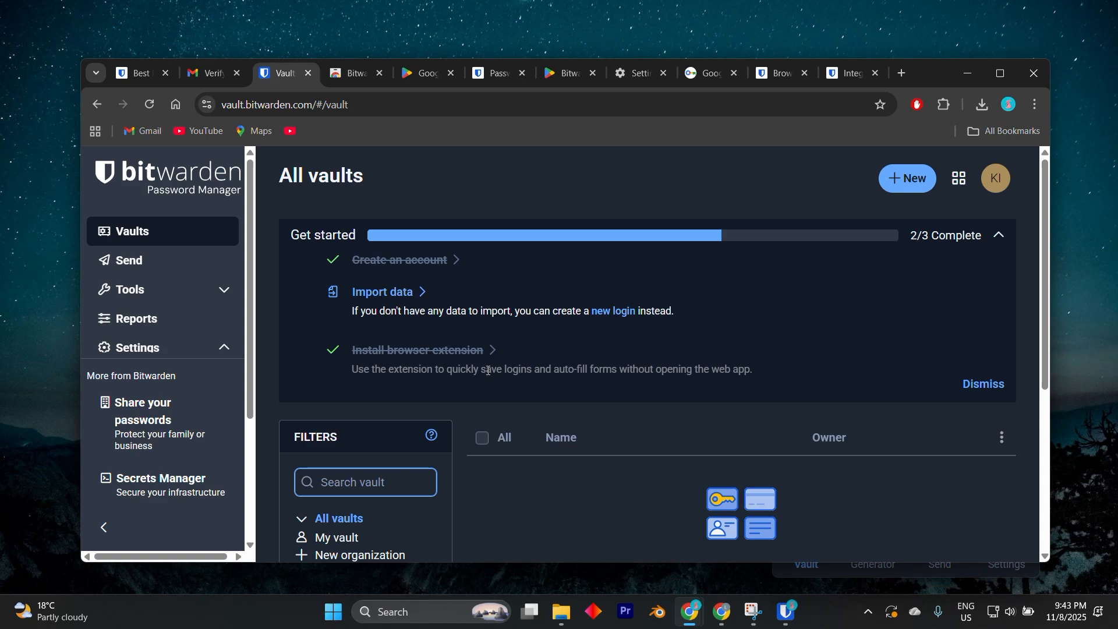
scroll(488, 370, down, 3)
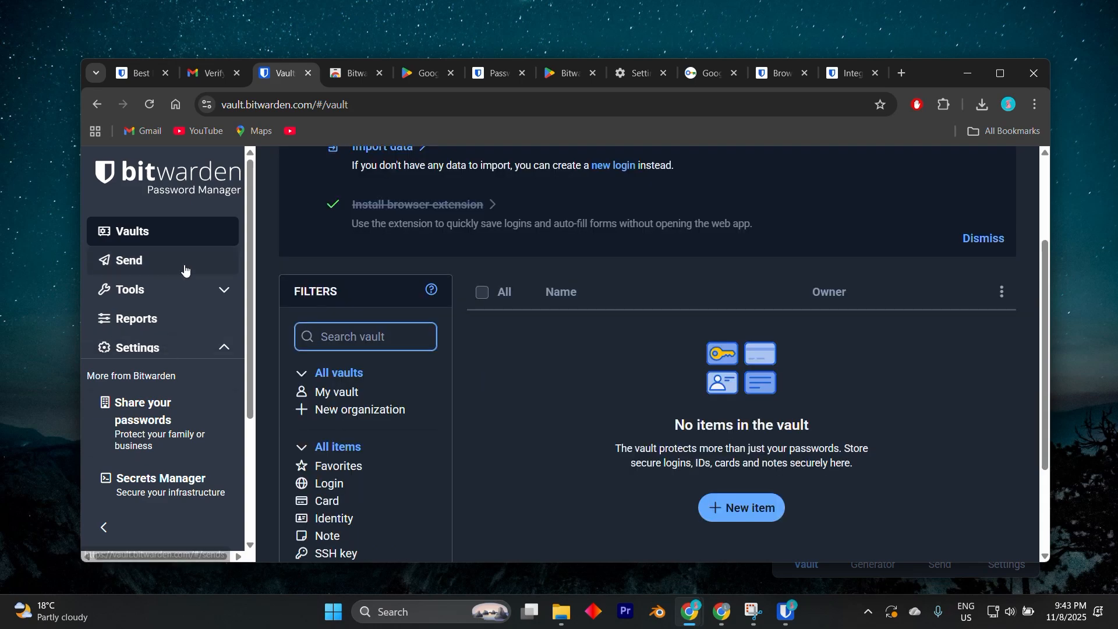
Step: Open the web vault's password generator and examine its length, character set and minimum count options
click(184, 290)
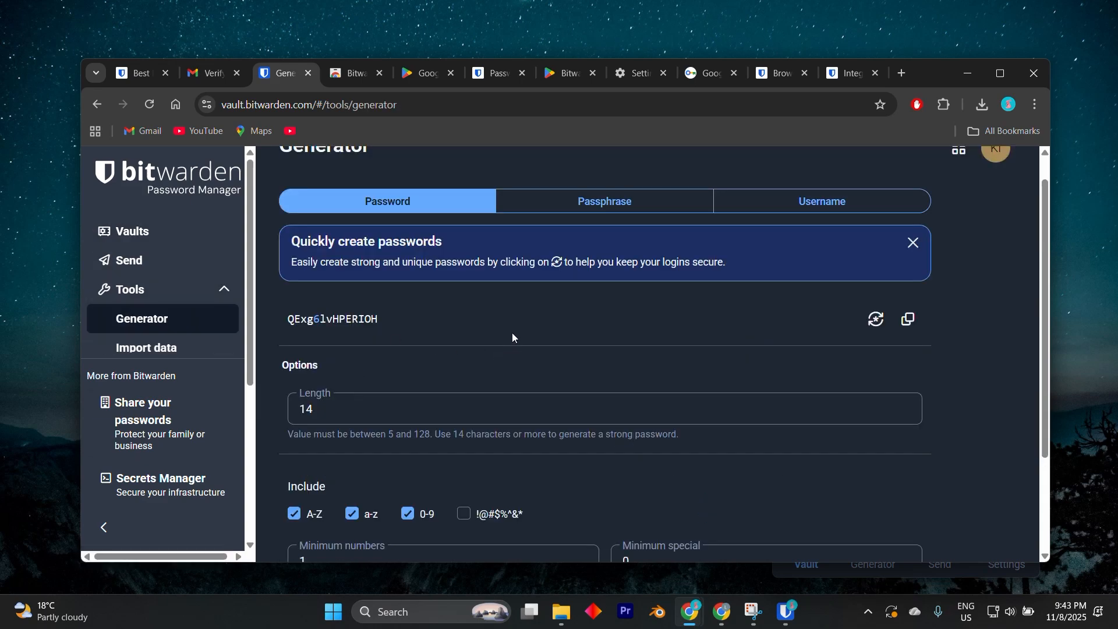
scroll(513, 331, down, 1)
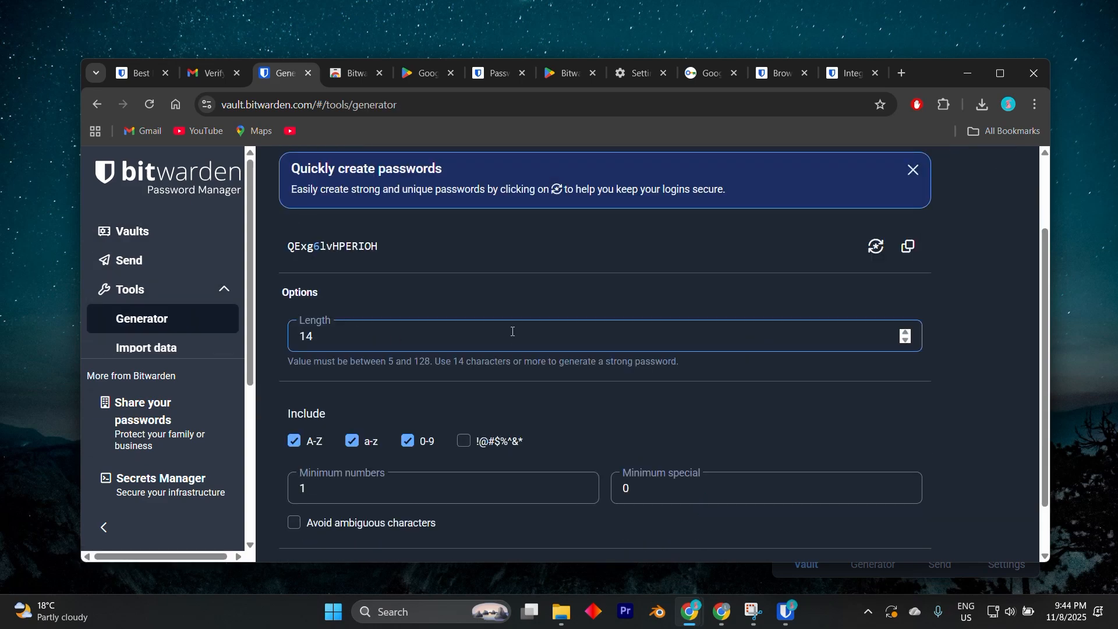